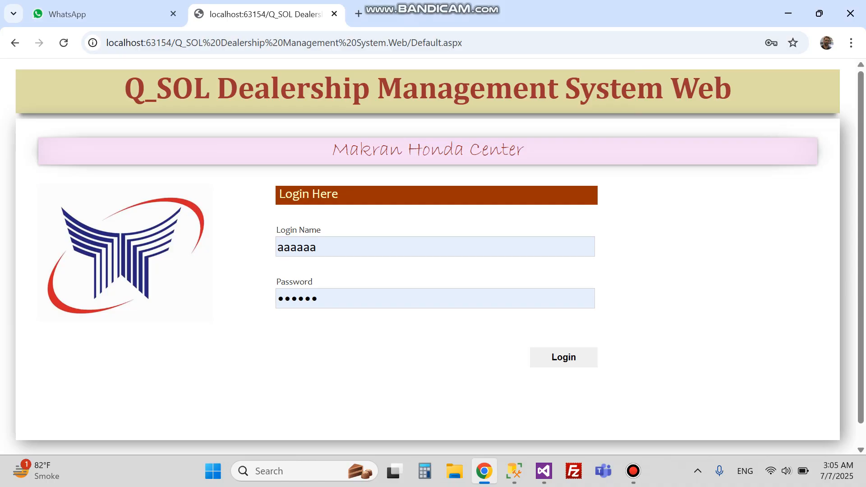
Sign in to Makran Honda Center and dismiss Chrome's saved-password notice.
click(564, 357)
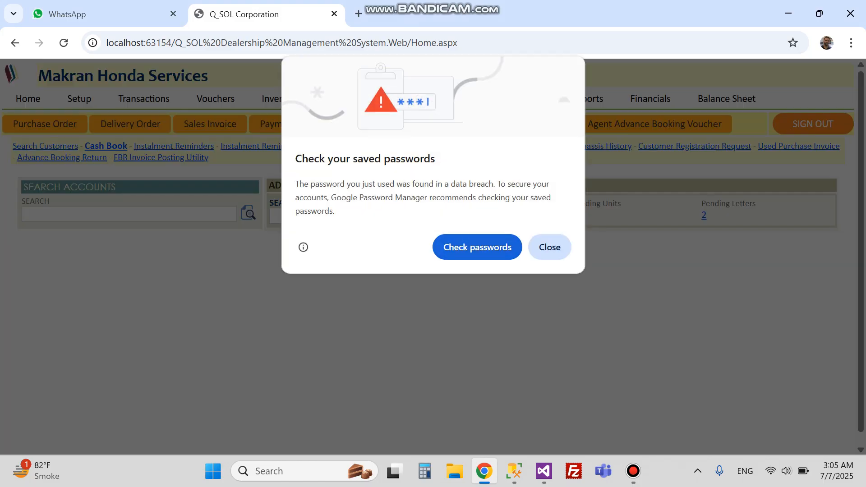
click(546, 245)
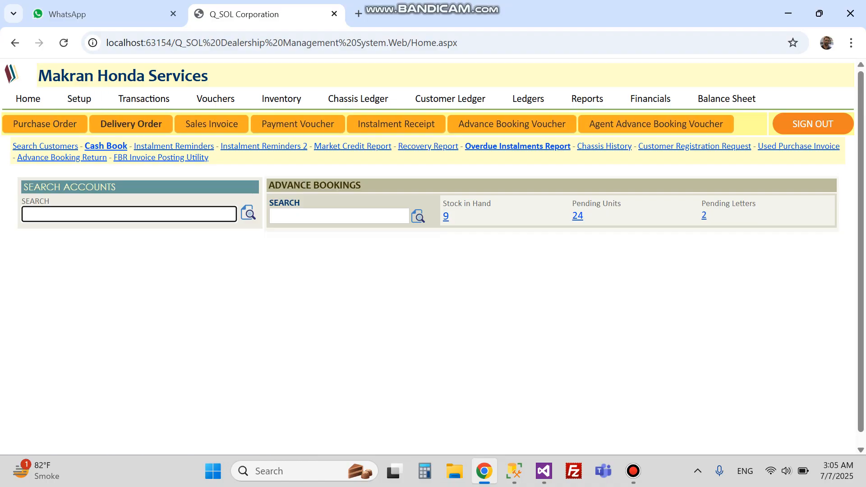
Review the product groups under Setup > Products, then bring up a blank Purchase Order form.
click(45, 124)
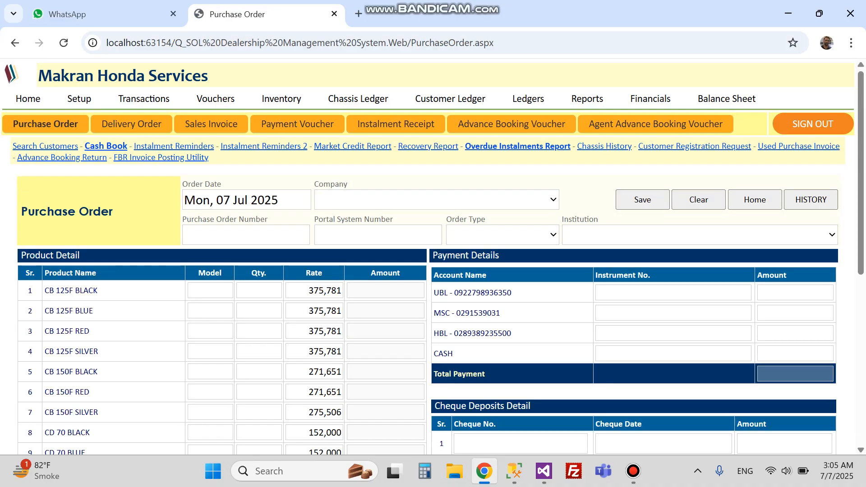
scroll(519, 124, down, 1)
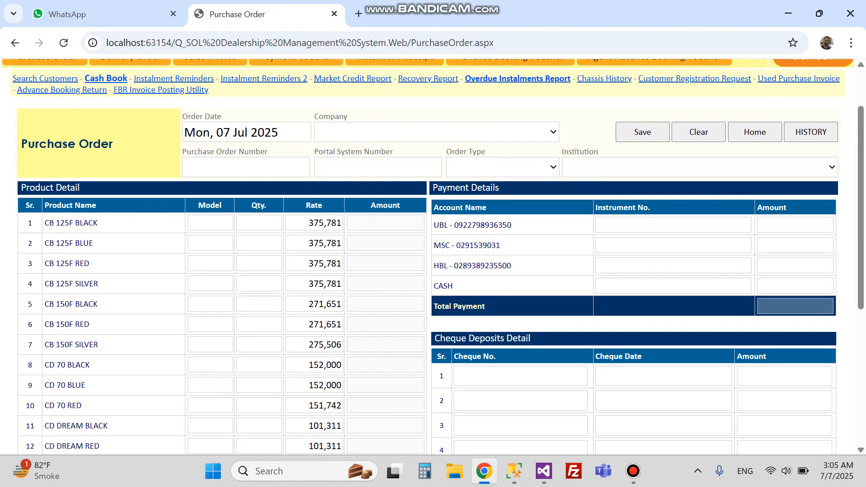
scroll(79, 99, down, 3)
scroll(78, 99, up, 4)
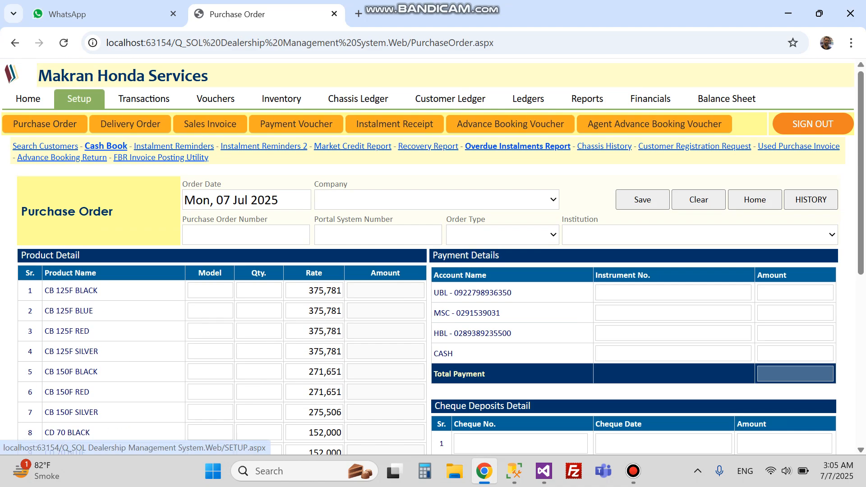
click(79, 98)
scroll(122, 383, down, 2)
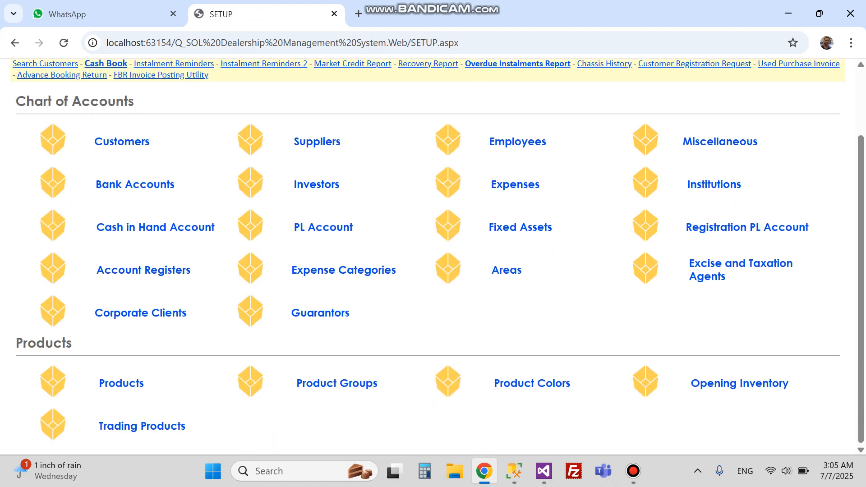
click(122, 383)
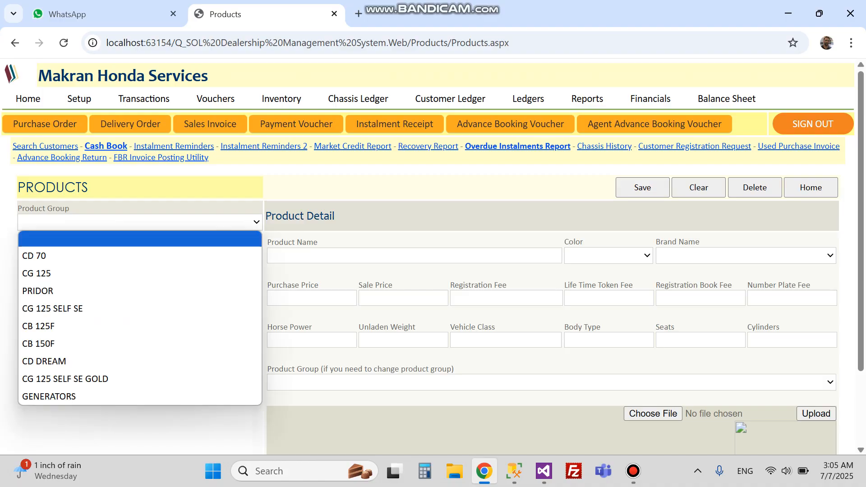
click(45, 124)
scroll(433, 256, down, 5)
scroll(433, 257, up, 3)
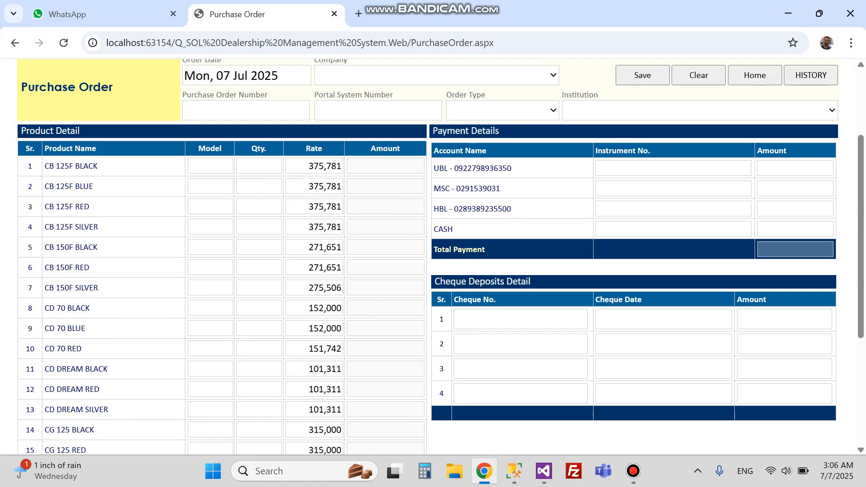
scroll(433, 256, up, 1)
double_click(317, 234)
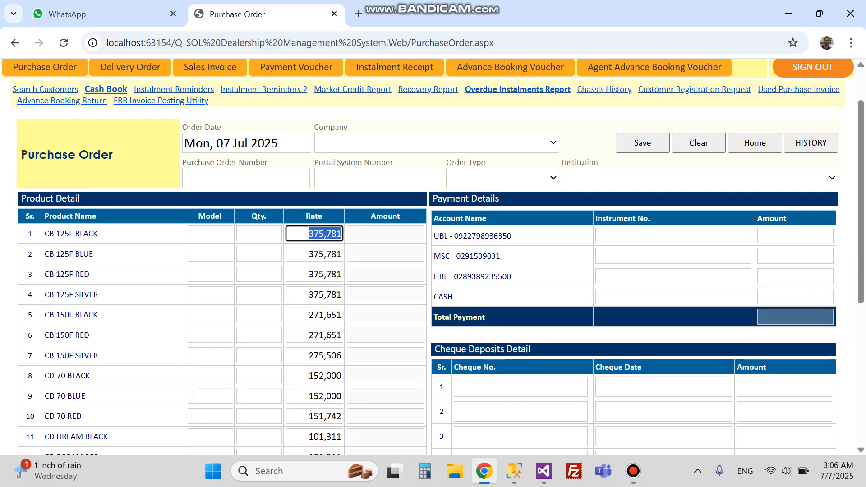
scroll(433, 256, up, 1)
click(436, 200)
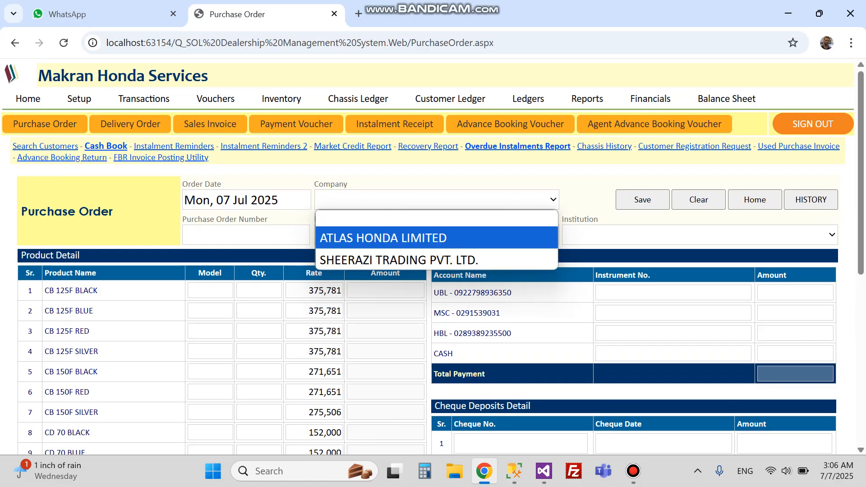
key(Down)
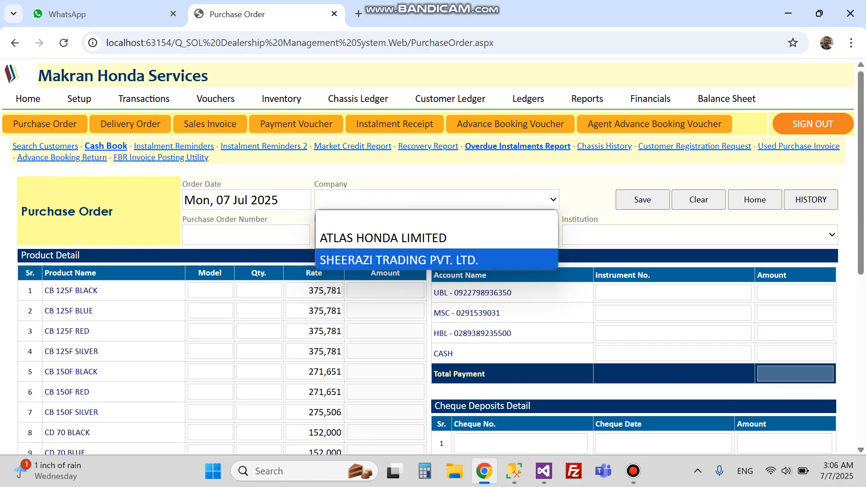
key(Up)
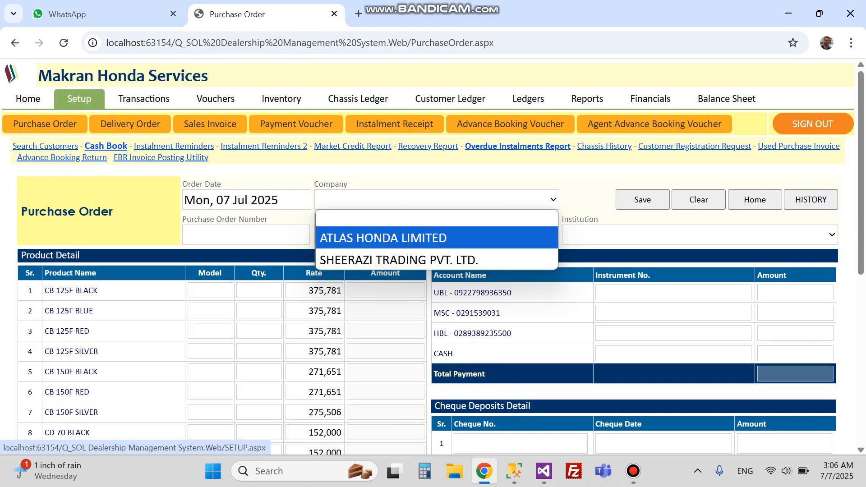
click(79, 99)
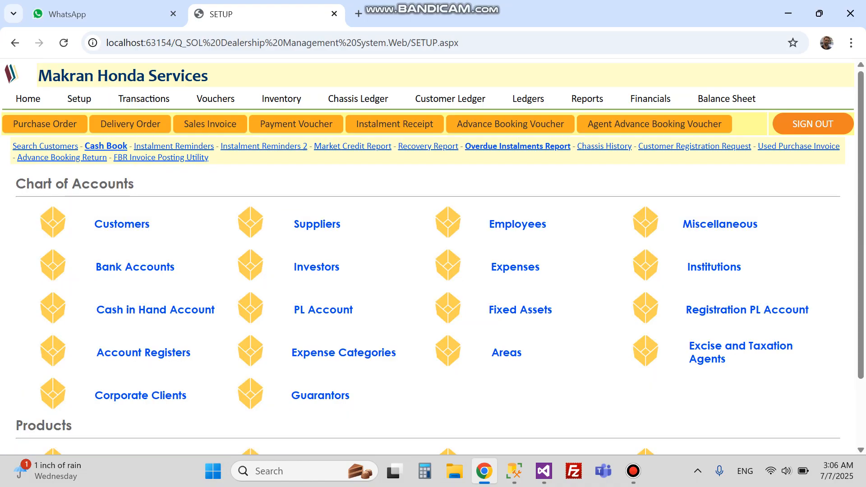
click(317, 224)
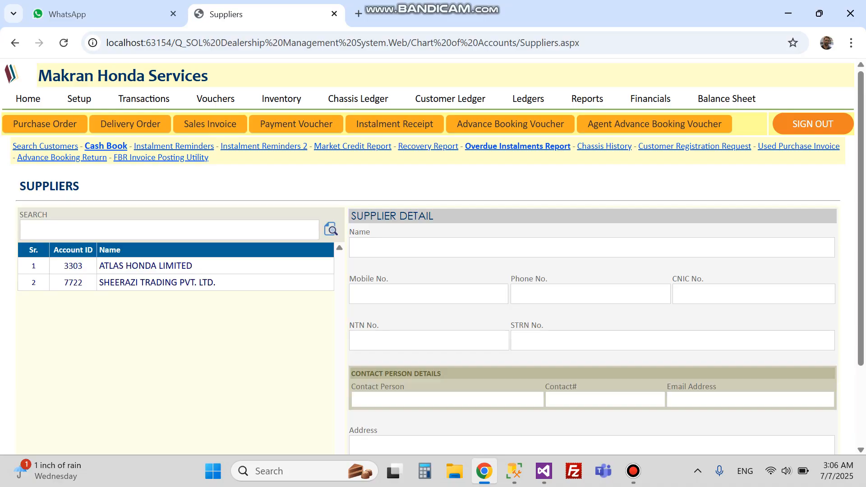
click(79, 98)
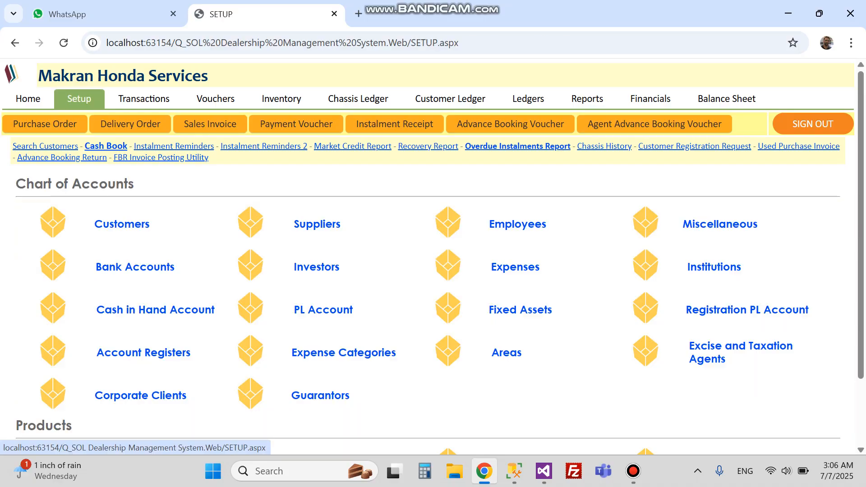
click(45, 124)
Choose ATLAS HONDA LIMITED as the company and enter the PO and portal system numbers.
click(436, 200)
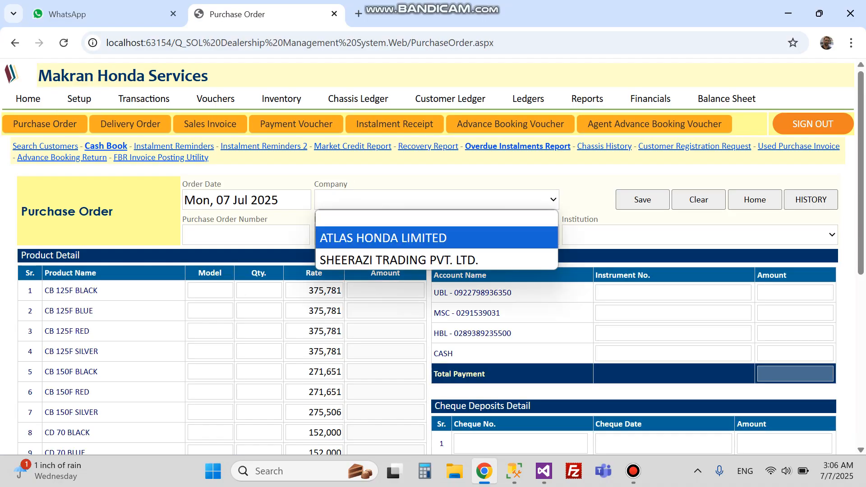
click(406, 238)
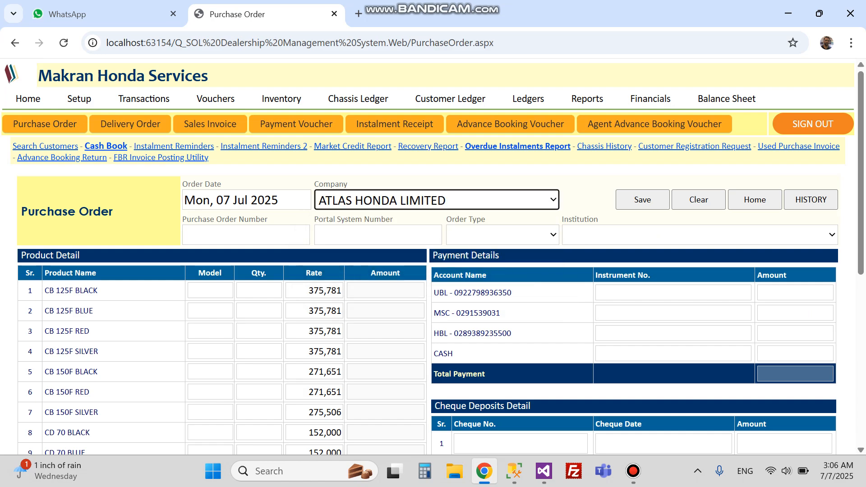
key(Tab)
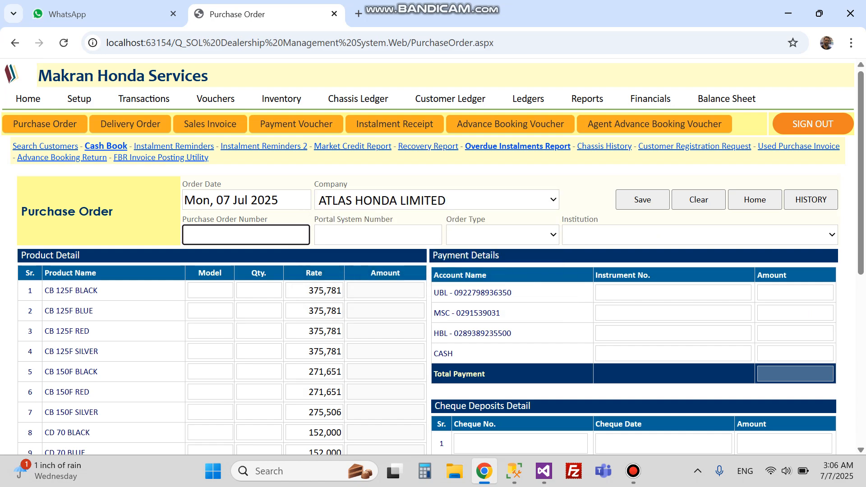
text(653046534)
key(Tab)
scroll(428, 270, down, 1)
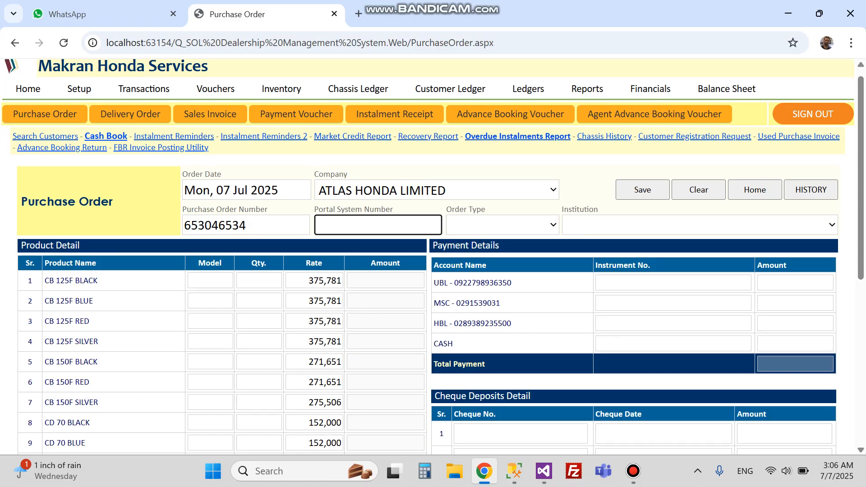
text(65234046)
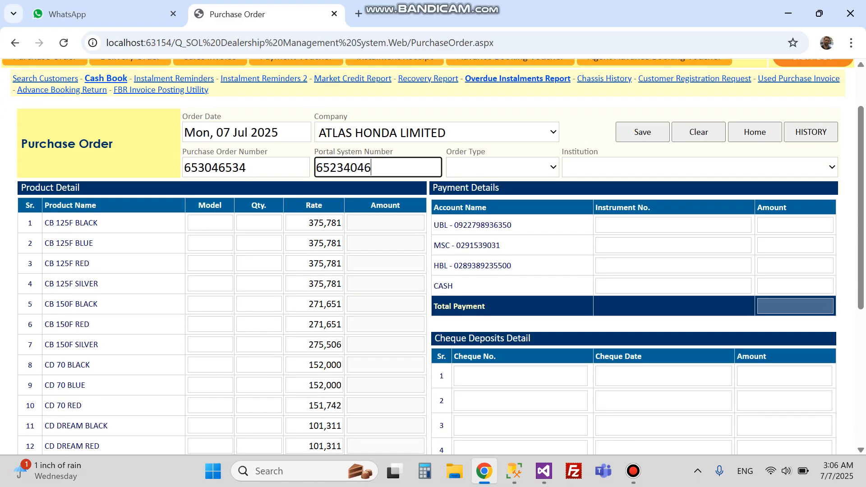
text(0)
Set the purchase order's Order Type to Standard Order.
click(502, 167)
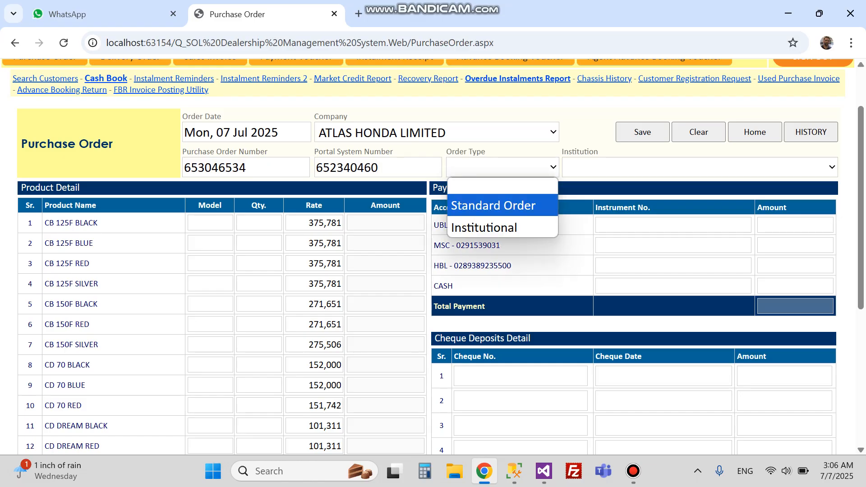
key(Down)
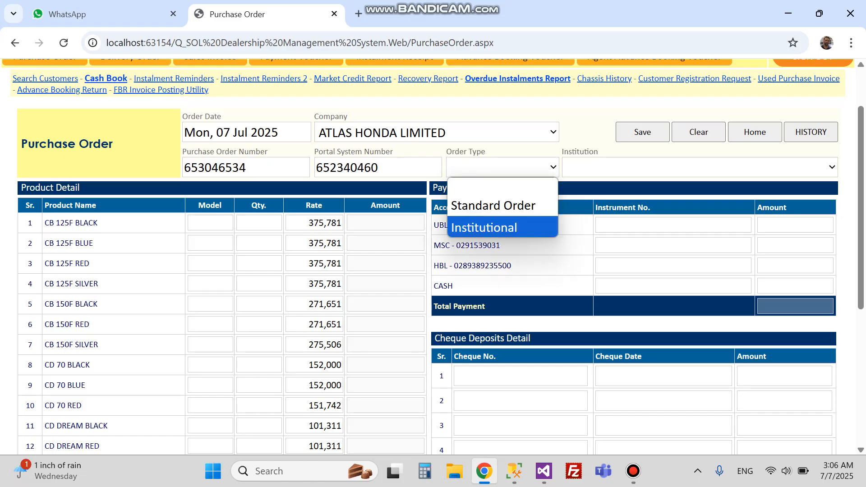
click(503, 227)
click(699, 167)
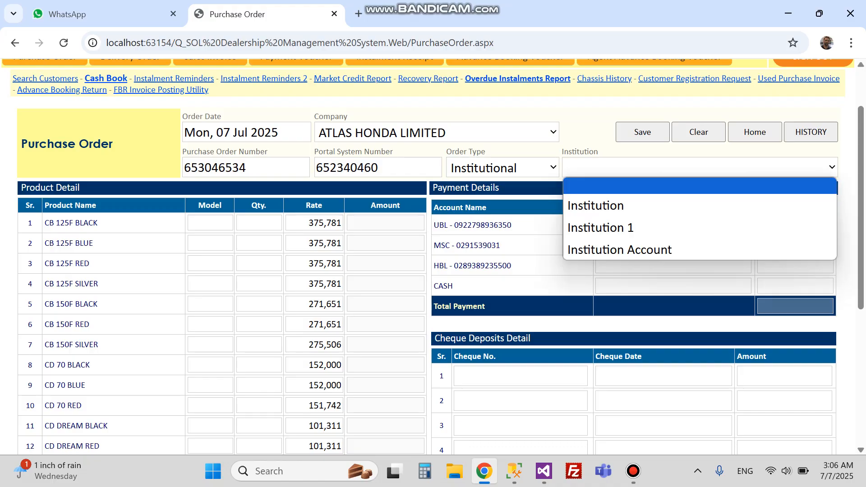
click(502, 167)
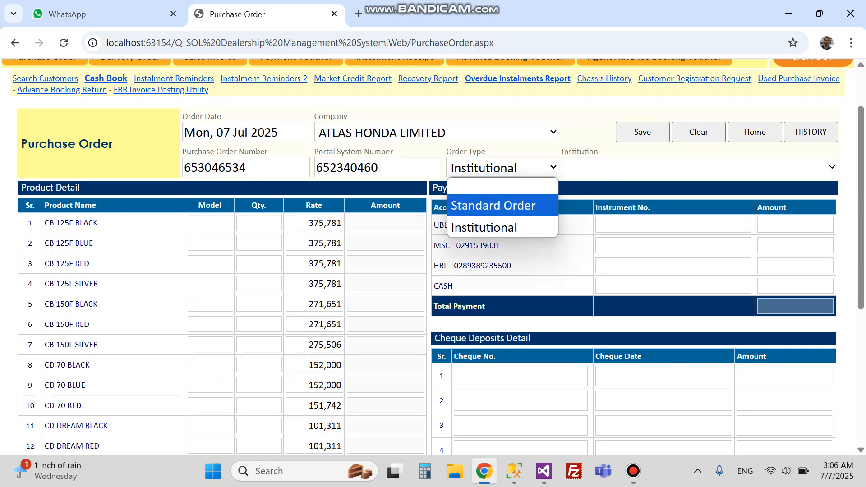
click(503, 205)
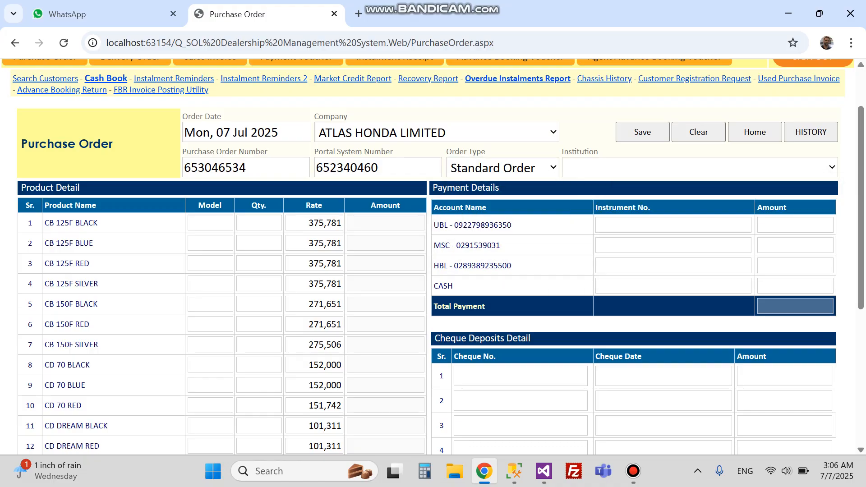
Order 40 CD 70 RED bikes of model 2025.
scroll(433, 256, down, 1)
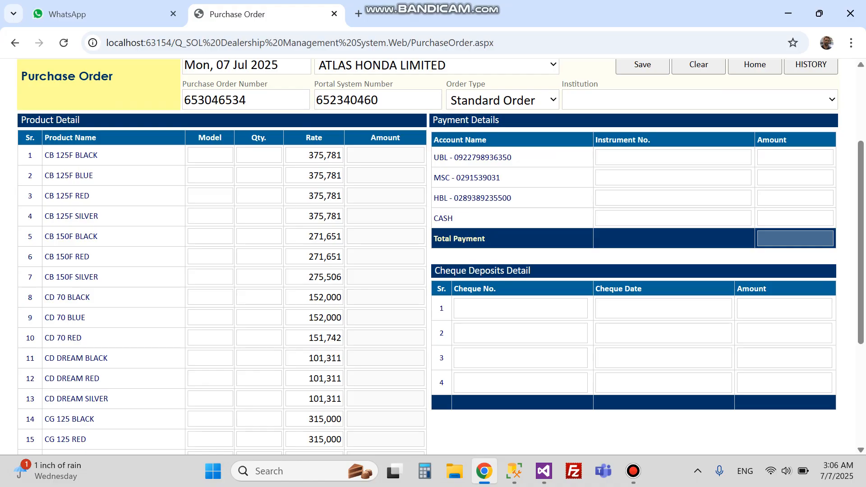
scroll(433, 256, down, 1)
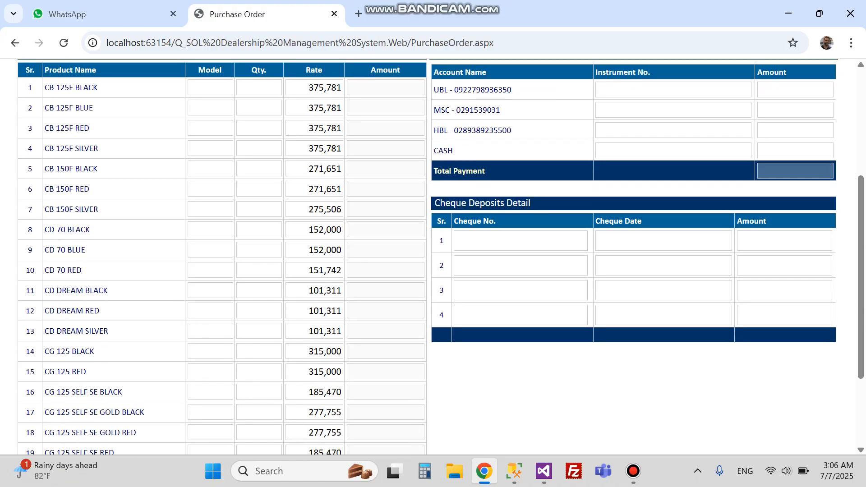
click(211, 270)
text(40)
key(ctrl+a)
text(2025)
key(Tab)
text(40)
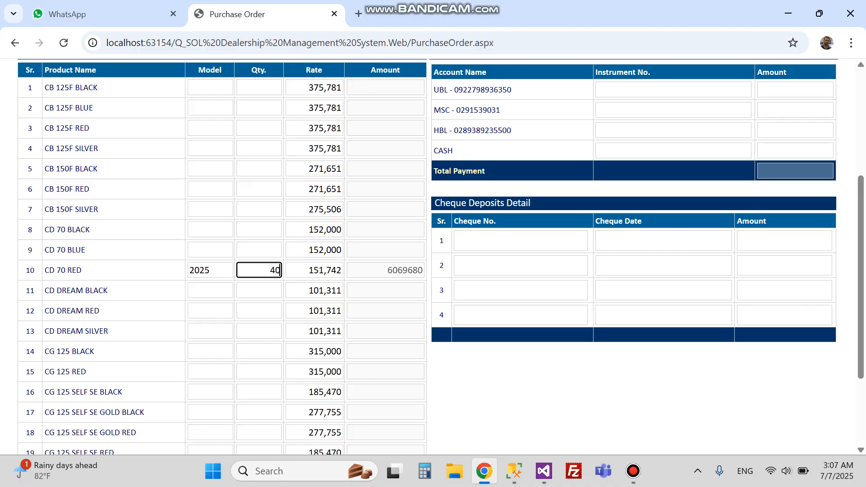
key(Tab)
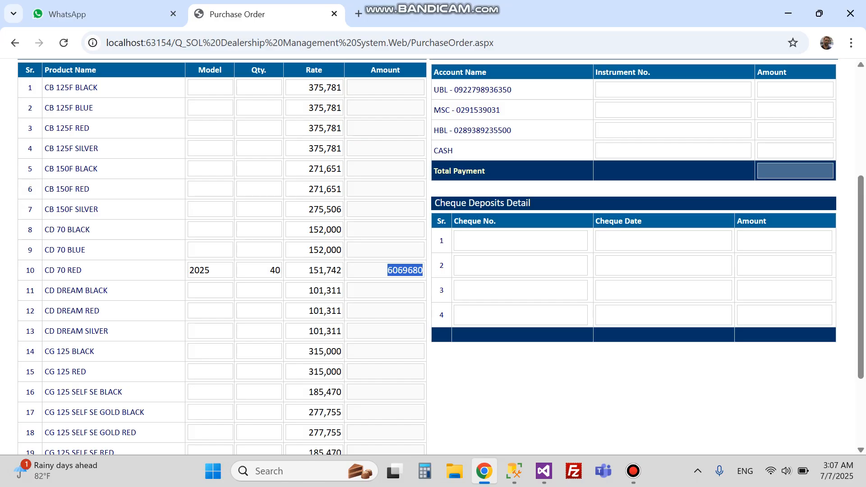
Order 10 CD DREAM RED bikes of model 2025.
scroll(441, 256, down, 3)
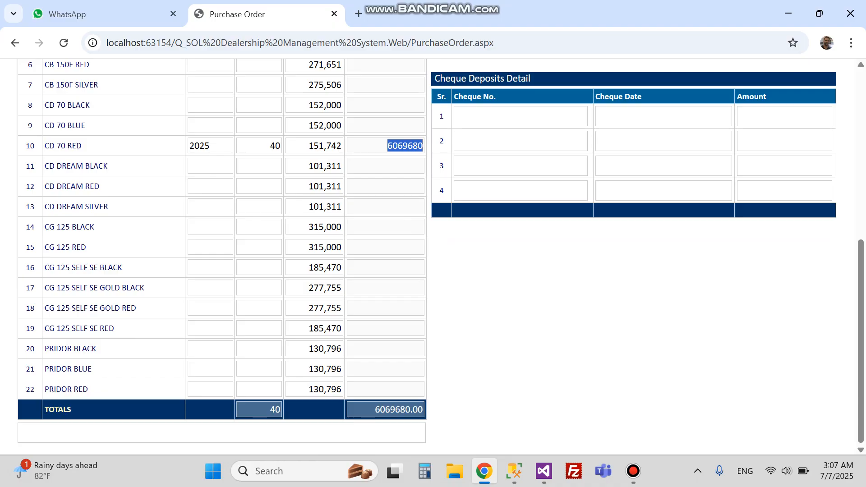
click(210, 186)
text(2025)
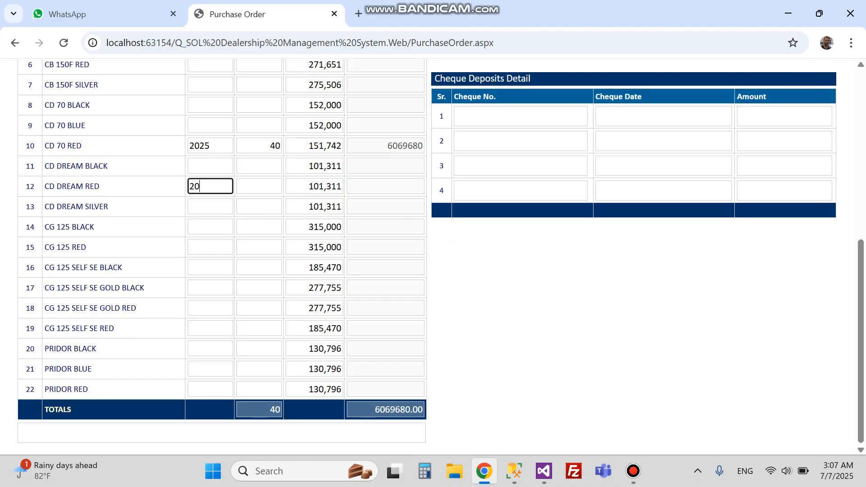
key(Tab)
text(10)
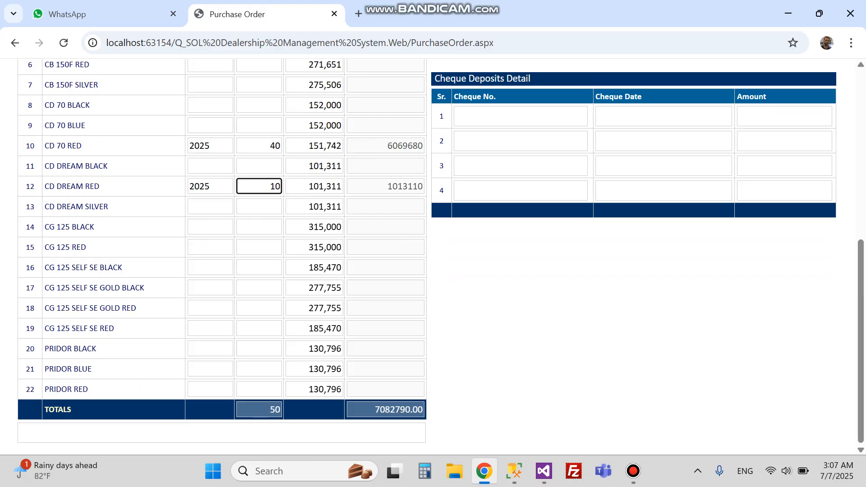
Copy the order total of 7082790.00 for the 50 units.
double_click(275, 409)
double_click(398, 410)
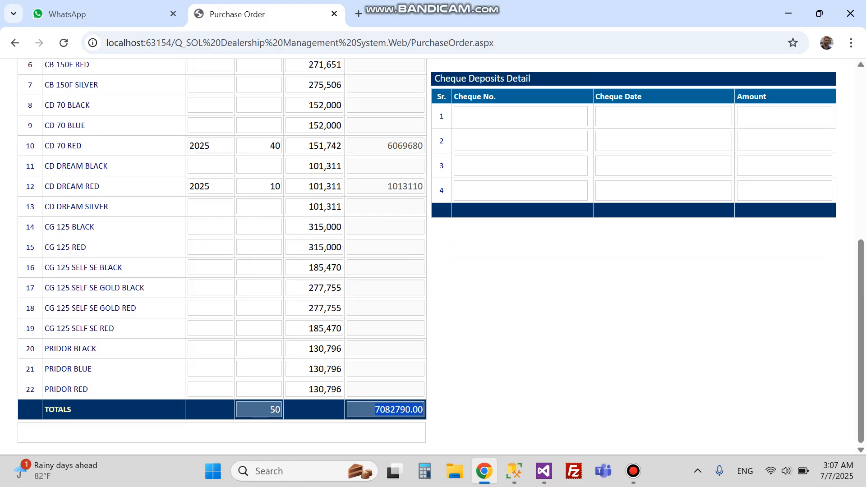
scroll(433, 256, up, 6)
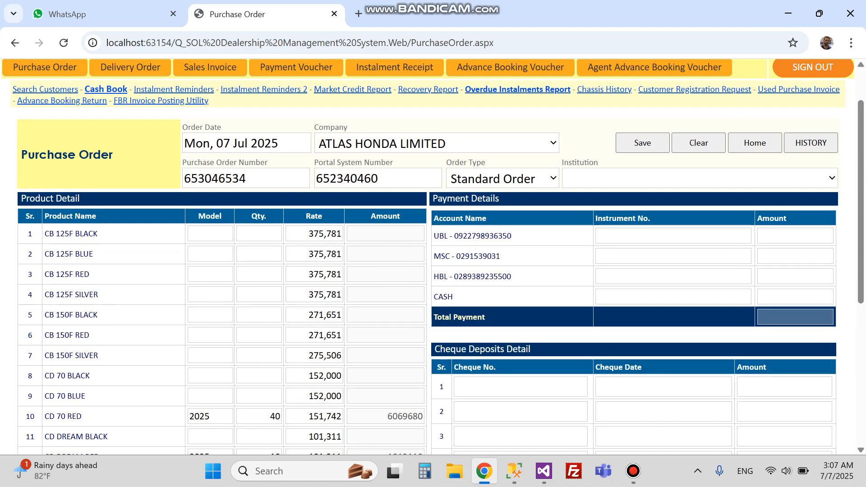
scroll(433, 257, down, 6)
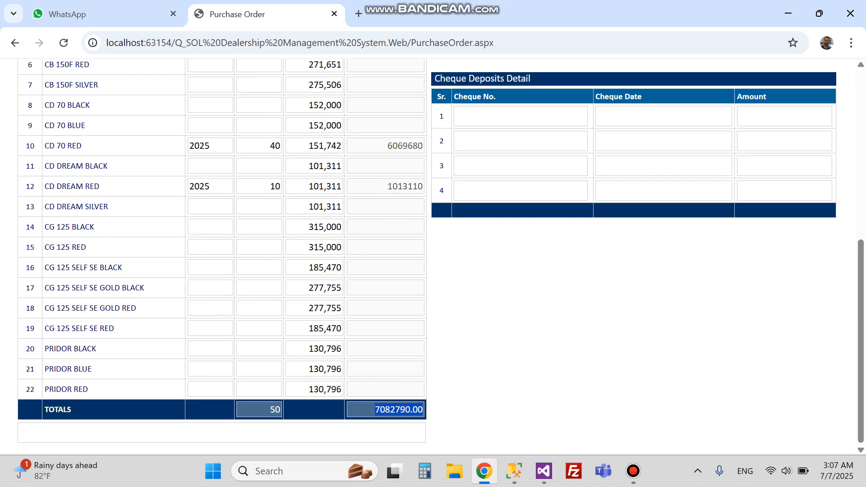
right_click(379, 411)
click(406, 265)
scroll(406, 264, up, 5)
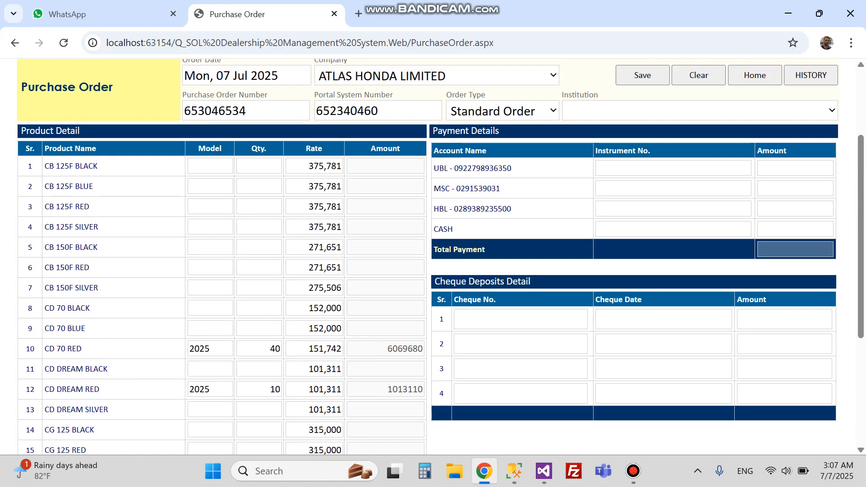
click(795, 168)
click(673, 168)
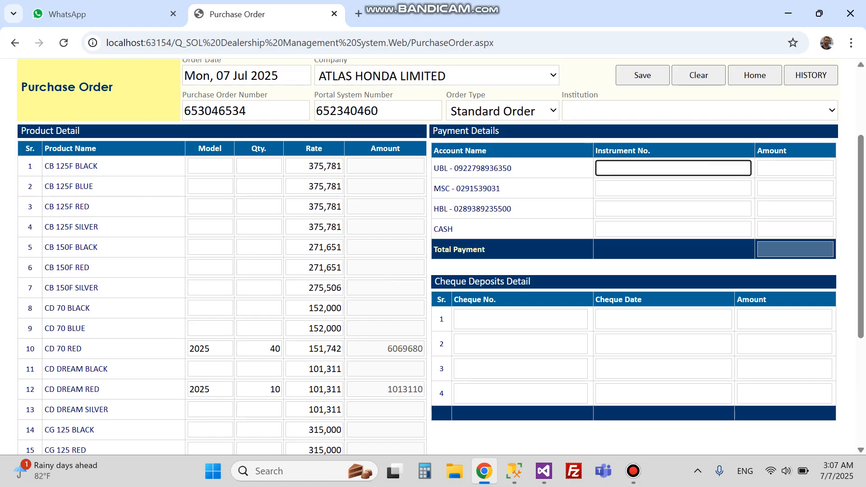
Enter the UBL instrument number and move to the UBL amount for the 7082790.00 payment.
click(795, 168)
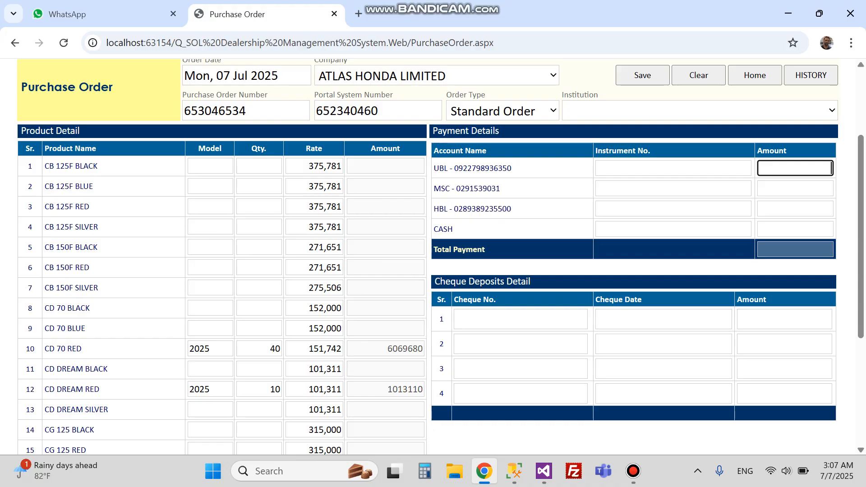
click(521, 320)
click(664, 320)
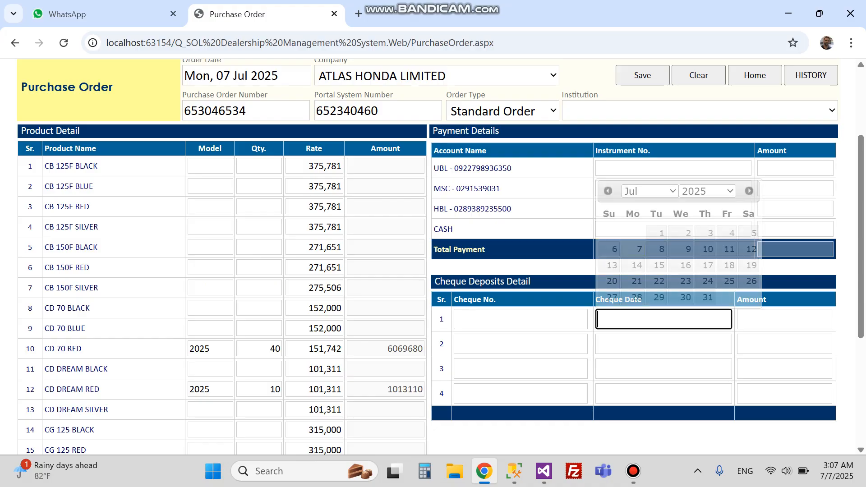
click(784, 319)
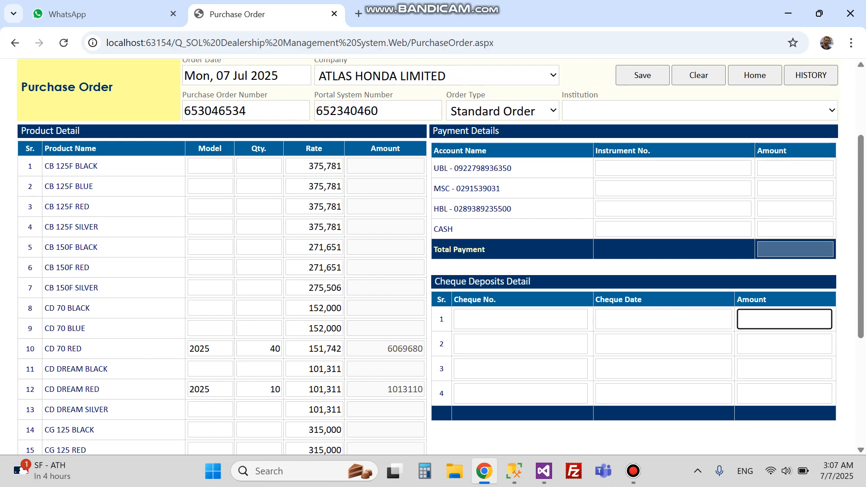
click(673, 168)
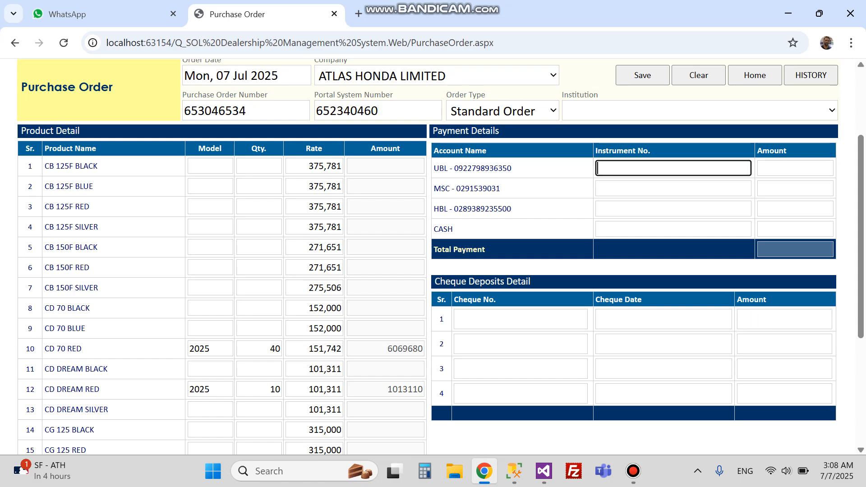
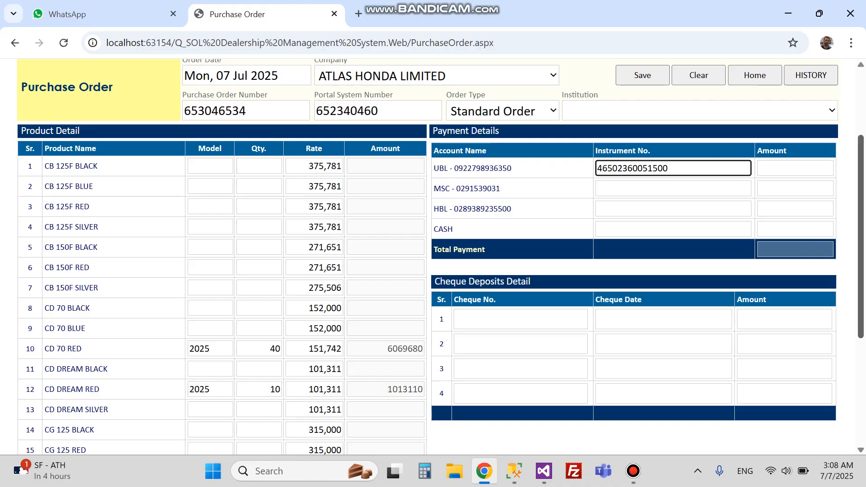
key(Tab)
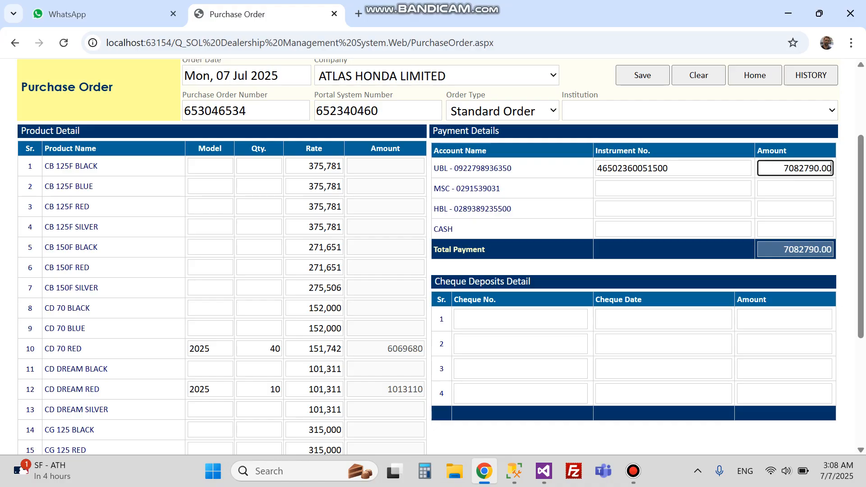
scroll(694, 199, up, 3)
scroll(695, 198, down, 6)
scroll(694, 199, up, 6)
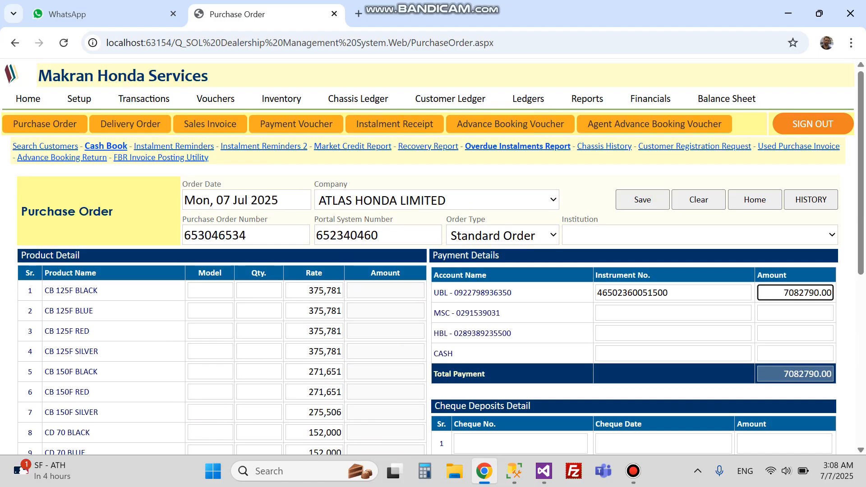
scroll(440, 257, down, 3)
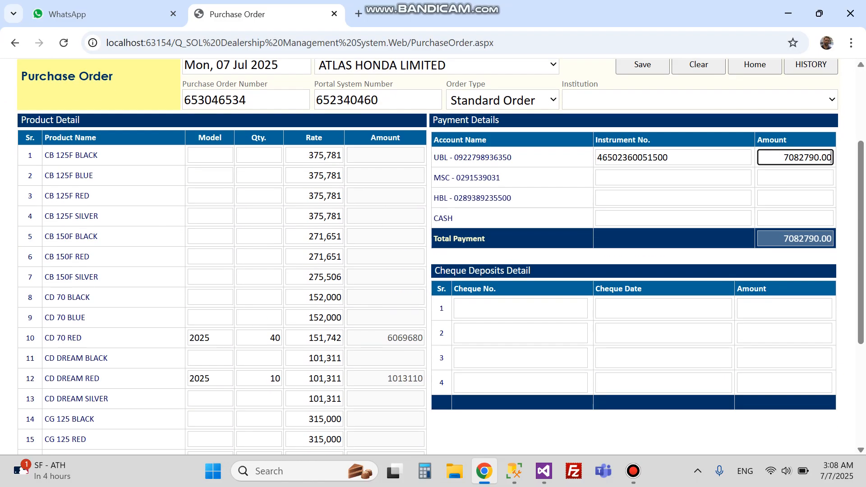
scroll(440, 257, down, 2)
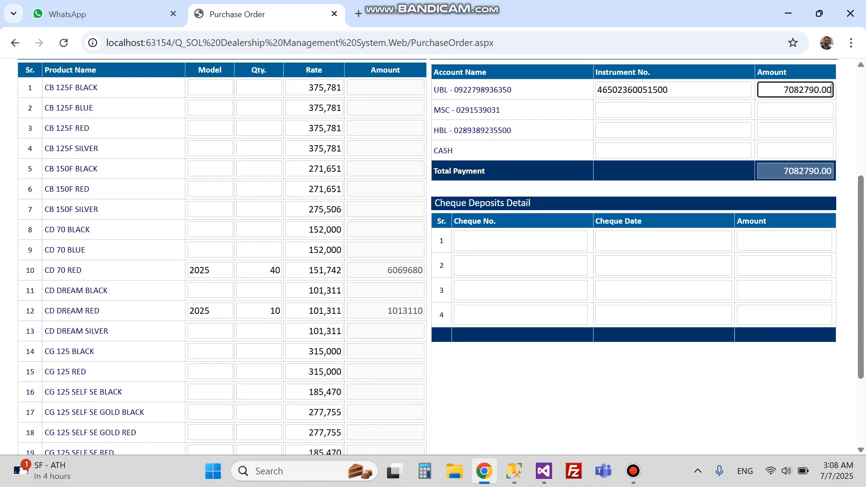
click(266, 270)
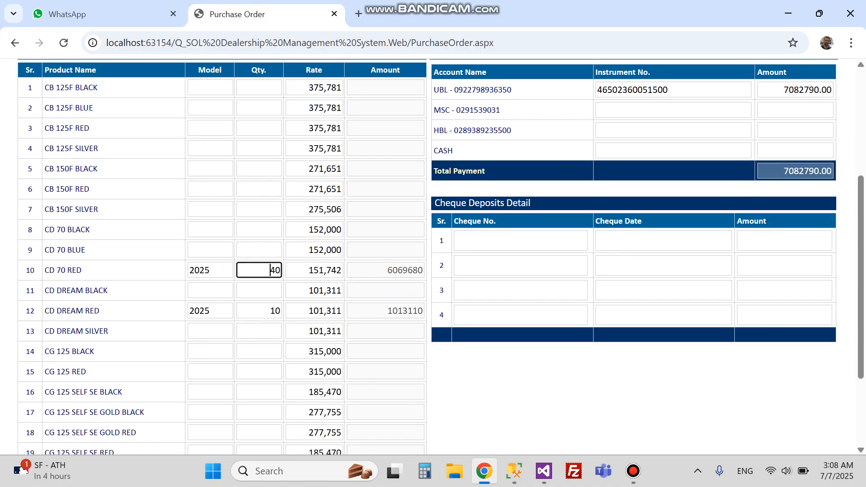
double_click(71, 311)
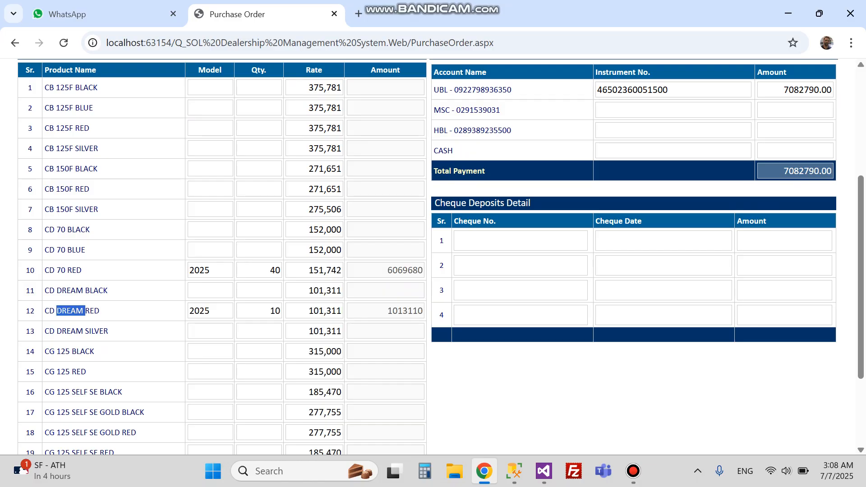
triple_click(71, 310)
double_click(271, 310)
scroll(270, 310, up, 3)
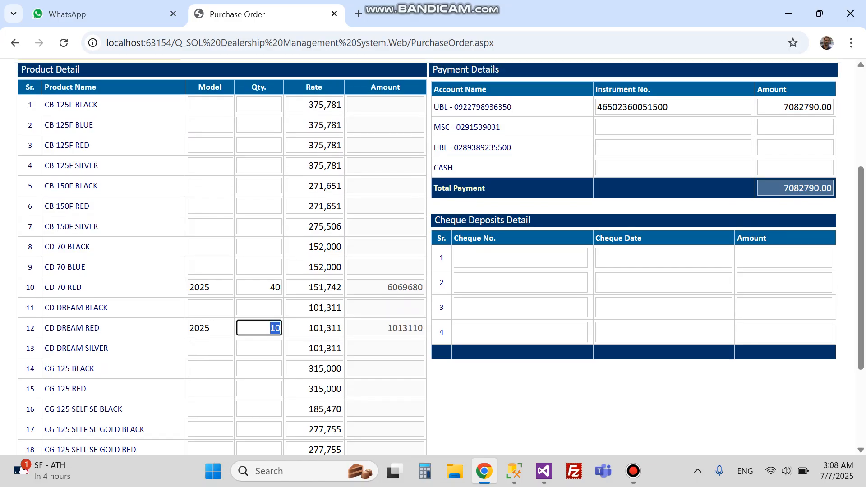
double_click(784, 225)
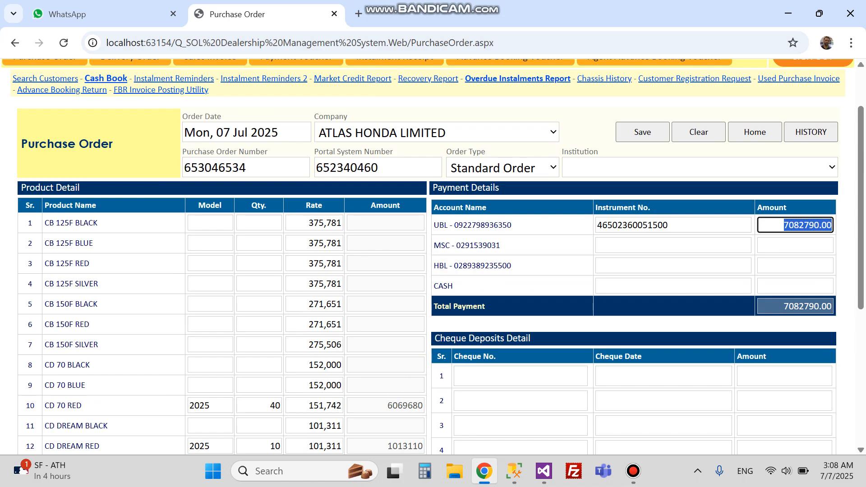
click(739, 323)
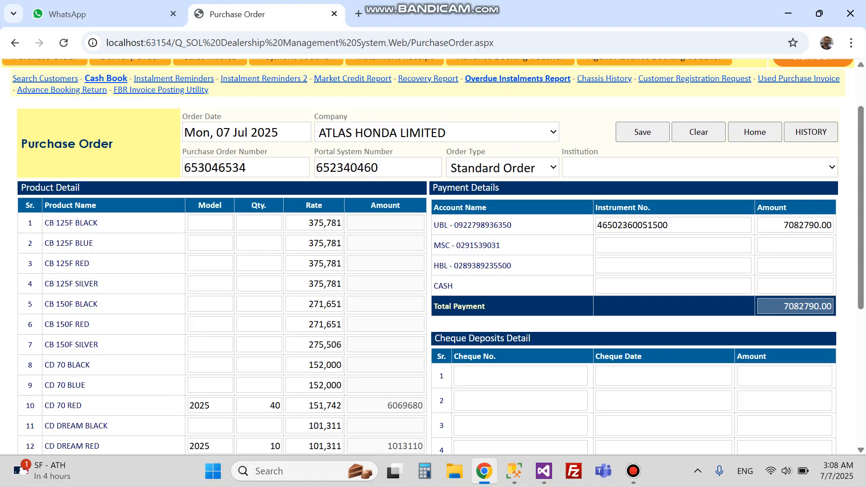
triple_click(483, 225)
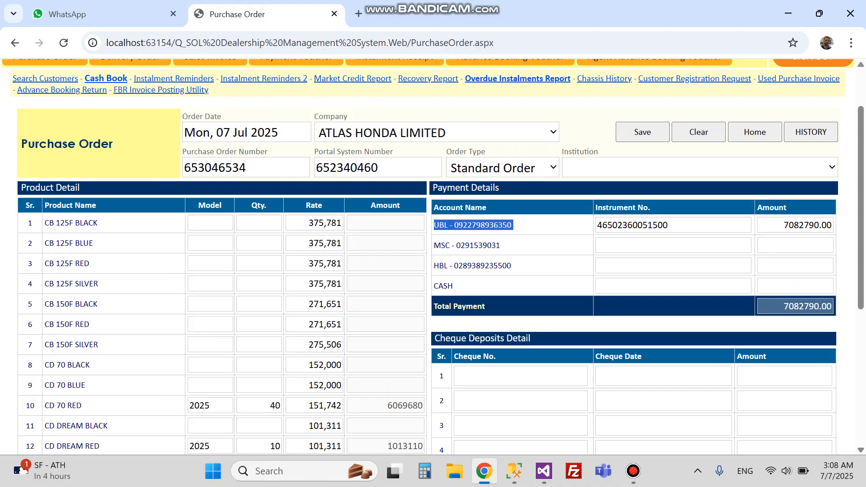
click(483, 225)
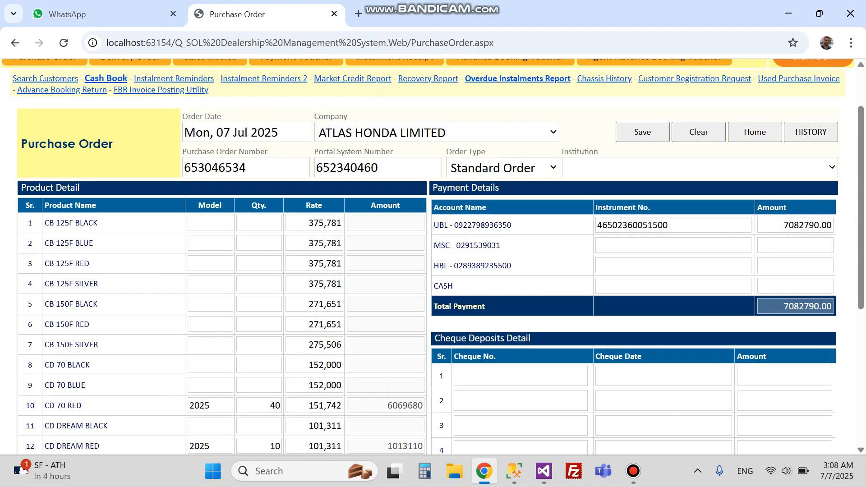
scroll(433, 257, up, 2)
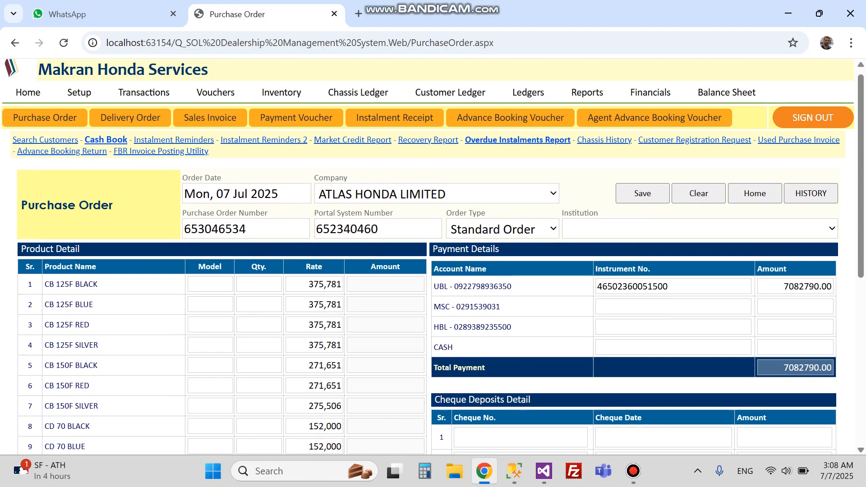
Save the purchase order and view ATLAS HONDA LIMITED's supplier ledger showing 7,082,790.00.
click(643, 200)
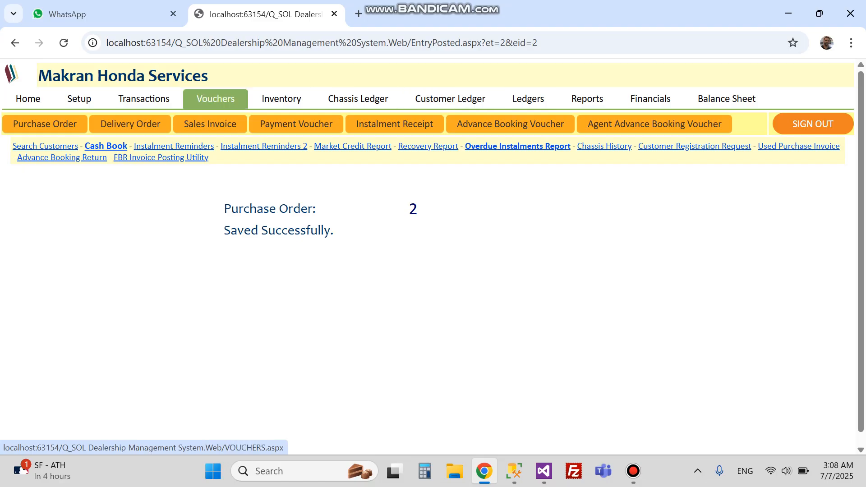
click(528, 99)
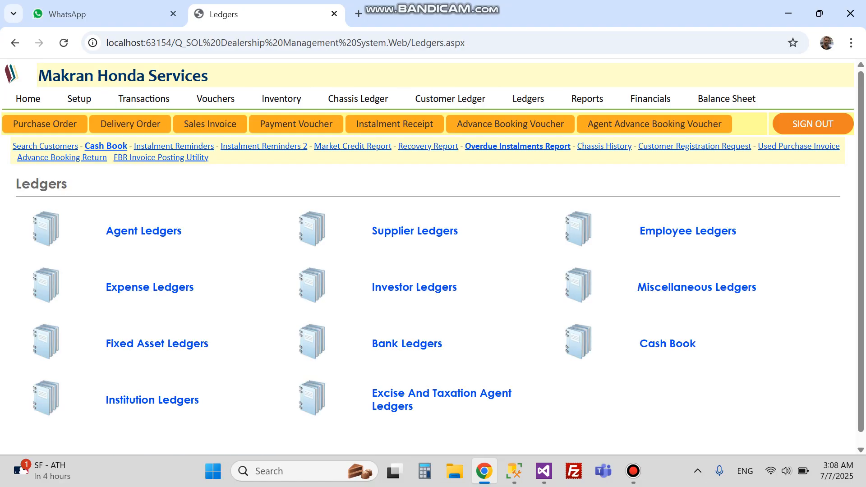
click(415, 231)
click(424, 198)
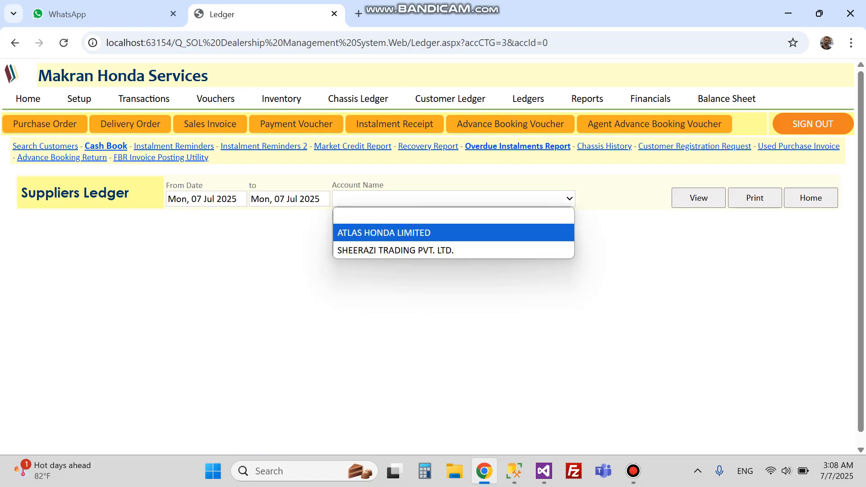
click(383, 232)
click(698, 197)
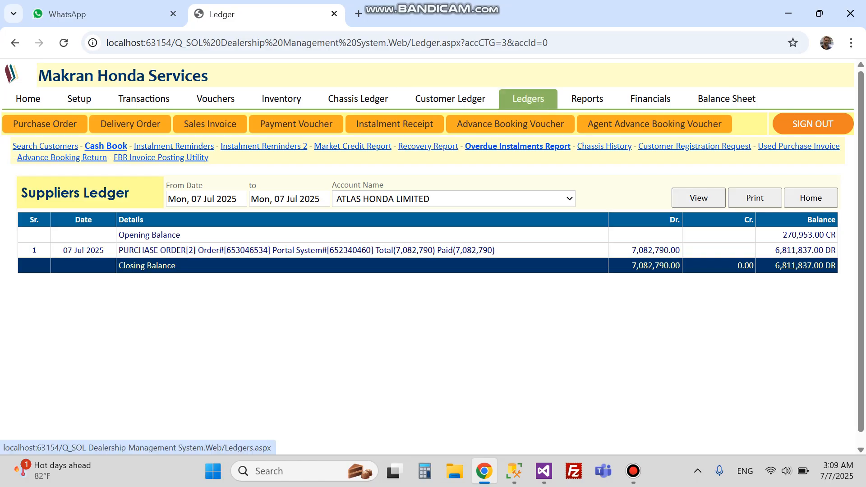
click(527, 99)
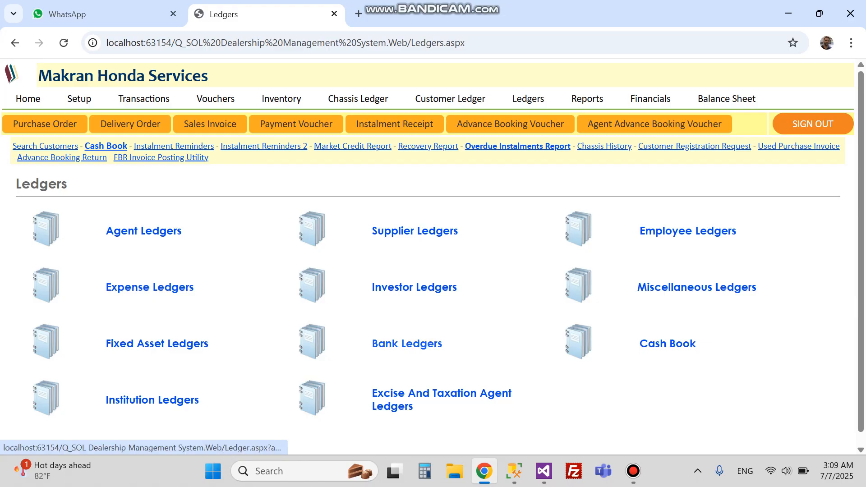
View the UBL bank ledger: 7,082,790.00 credited, leaving 1,082,790.00 CR.
click(407, 344)
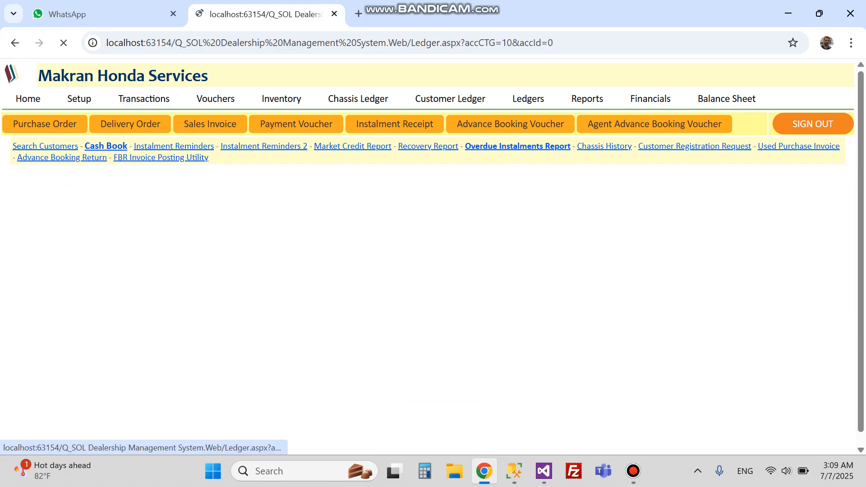
click(452, 200)
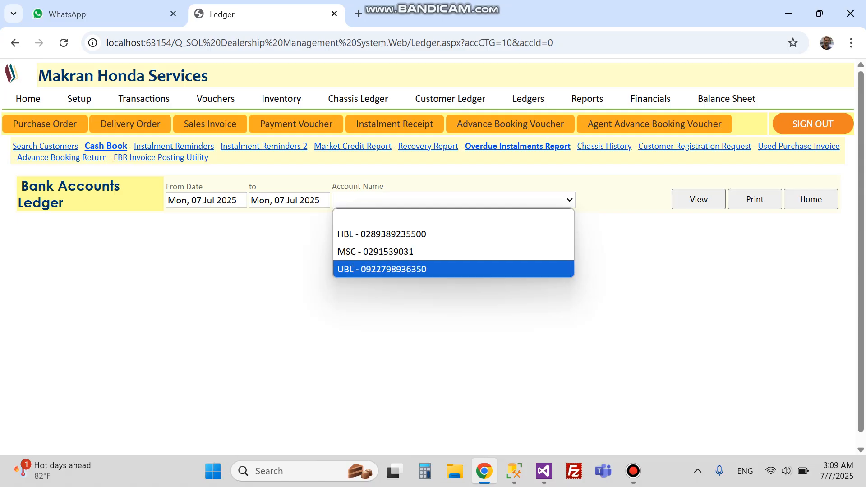
click(381, 269)
click(699, 199)
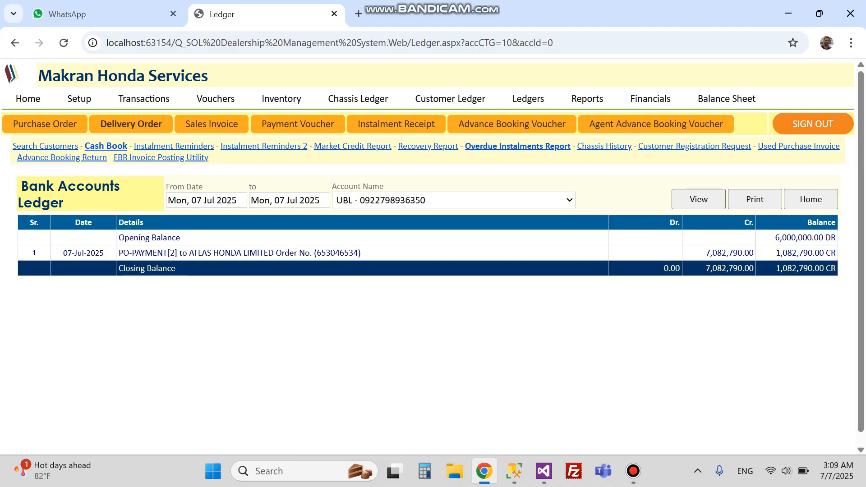
Check the Booking, Delivery & Pending Report for 40 CD 70 RED and 10 CD DREAM RED.
click(281, 99)
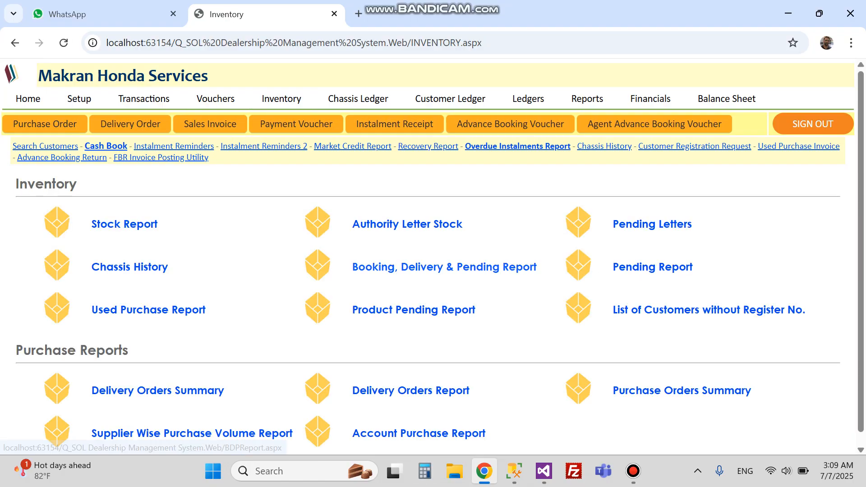
click(481, 268)
scroll(481, 268, down, 4)
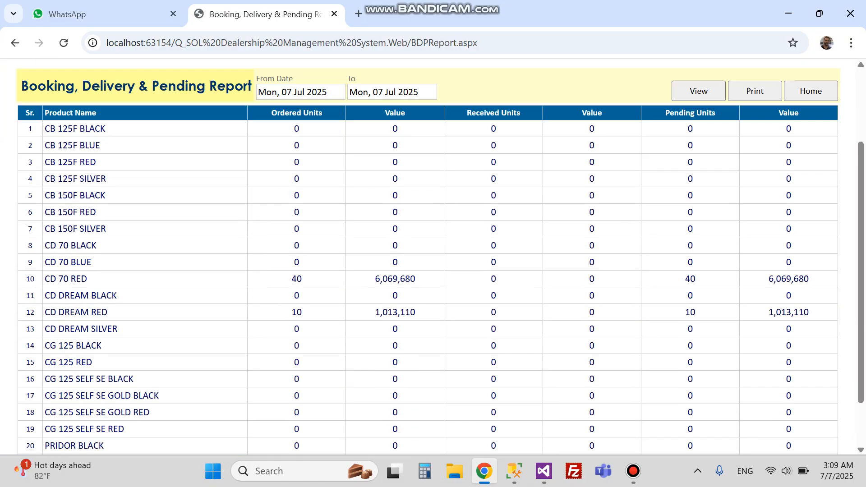
double_click(296, 219)
double_click(296, 252)
click(297, 252)
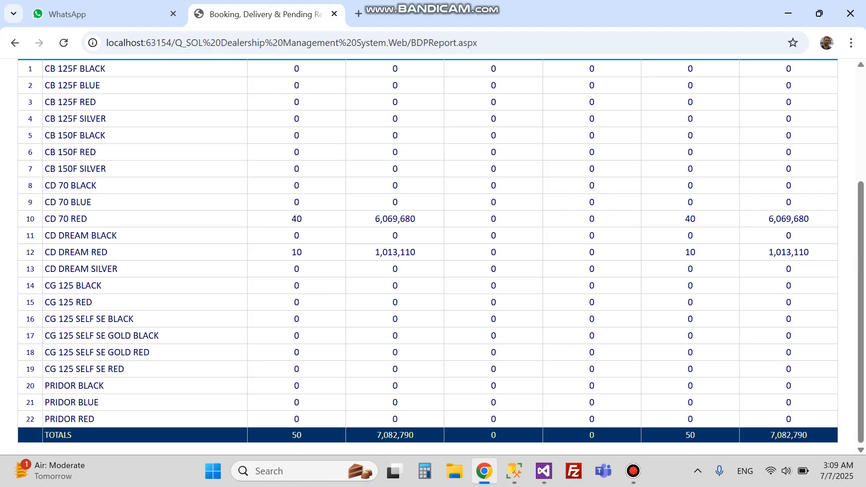
scroll(432, 253, up, 4)
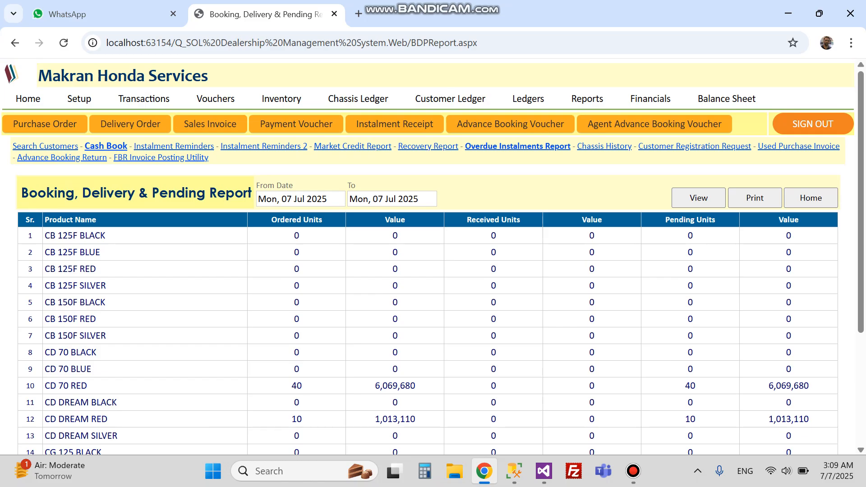
click(281, 99)
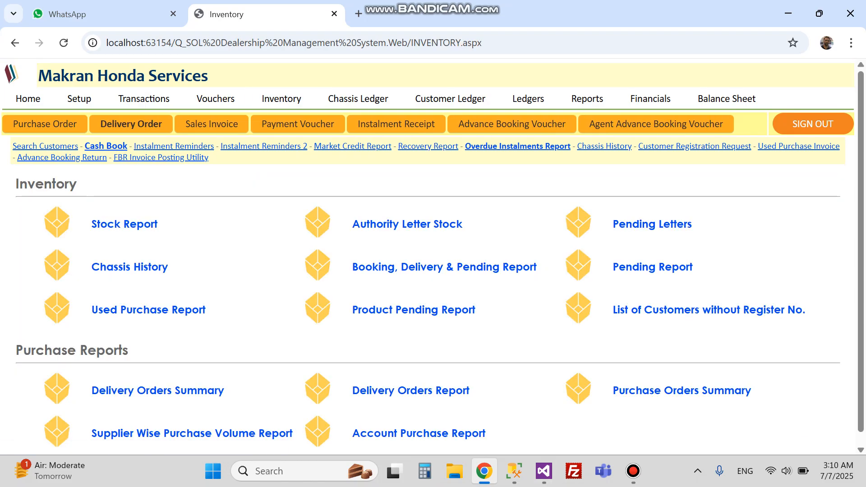
Open the 74 pending units breakdown from the home dashboard, then return home.
click(28, 99)
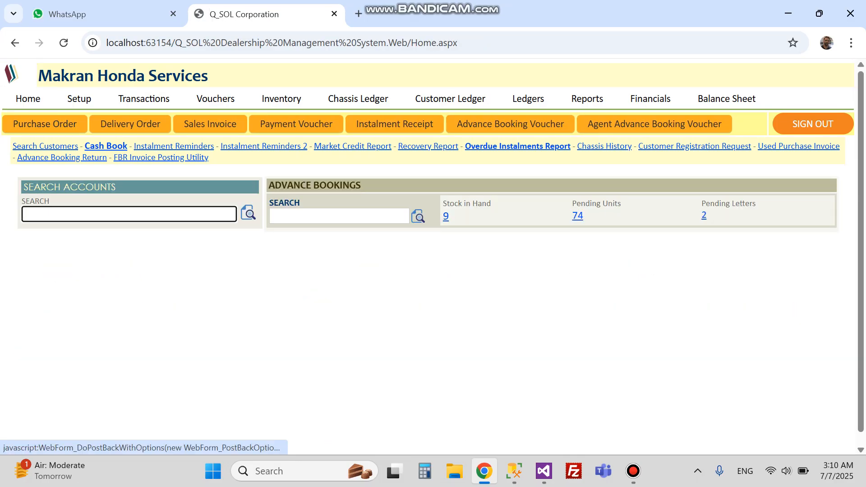
click(578, 216)
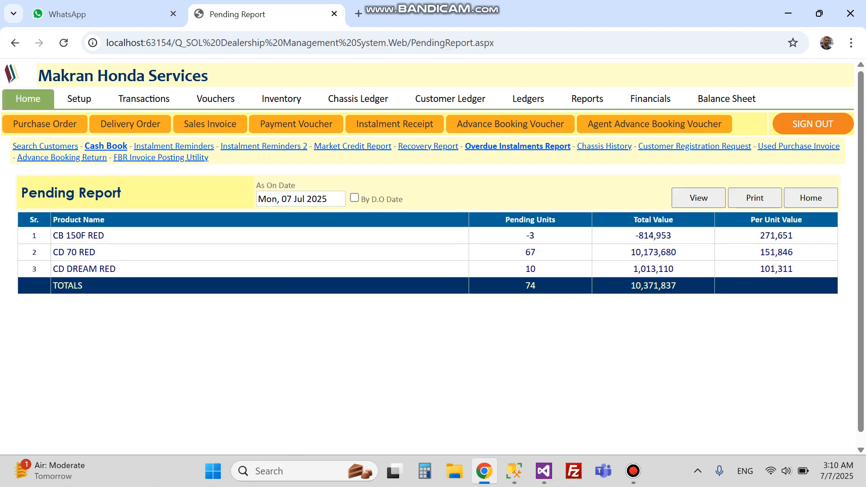
click(28, 99)
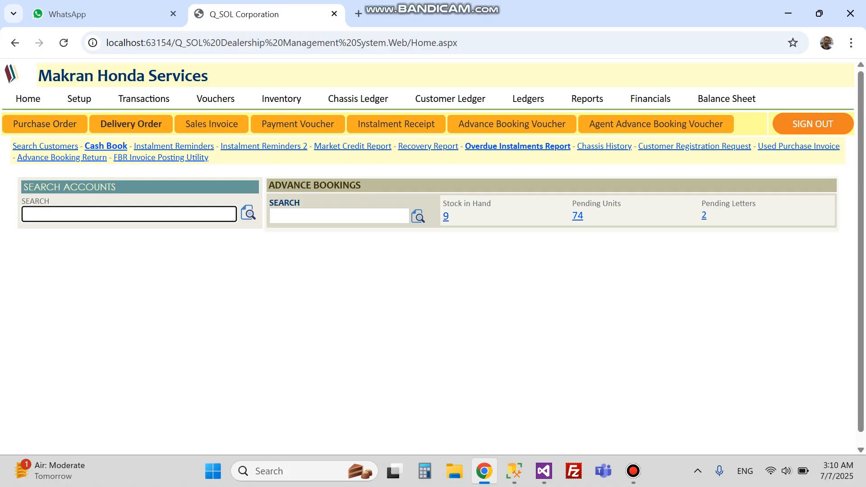
Start a new delivery order from ATLAS HONDA LIMITED and enter its DO number.
click(131, 124)
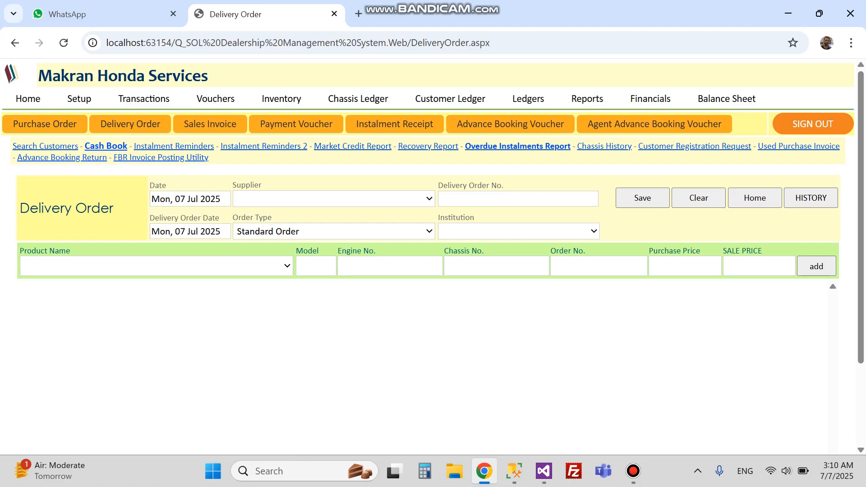
click(333, 199)
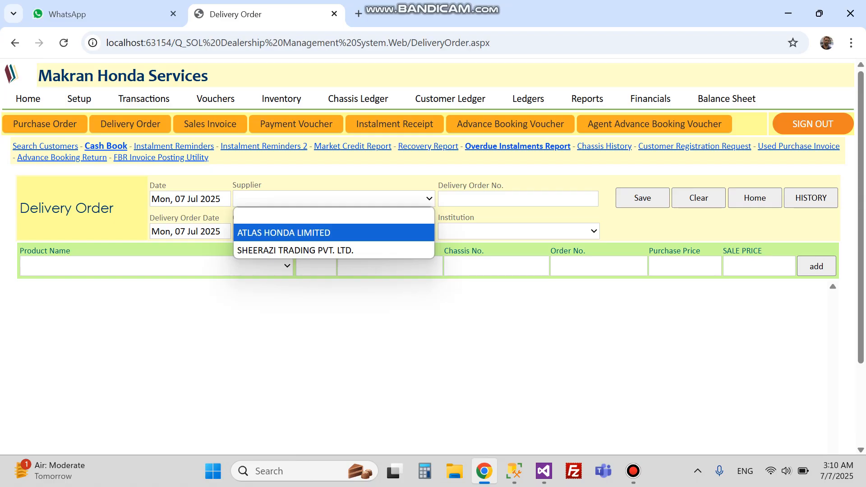
click(334, 233)
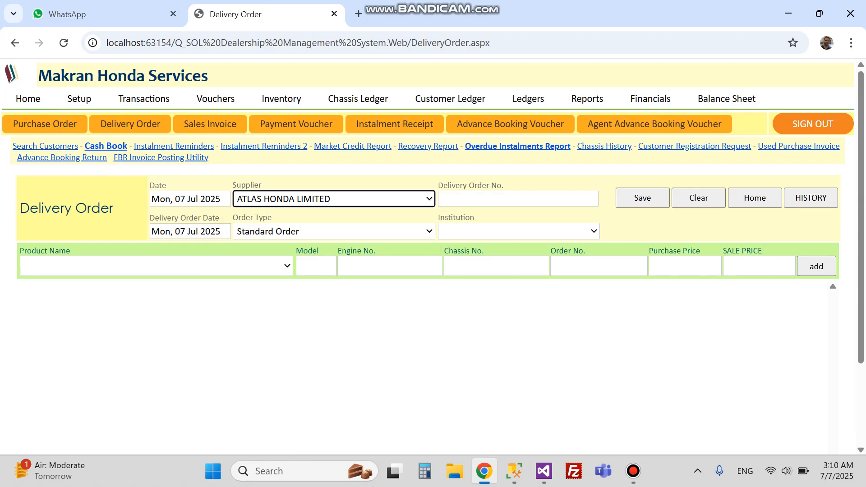
click(517, 199)
text(40365246)
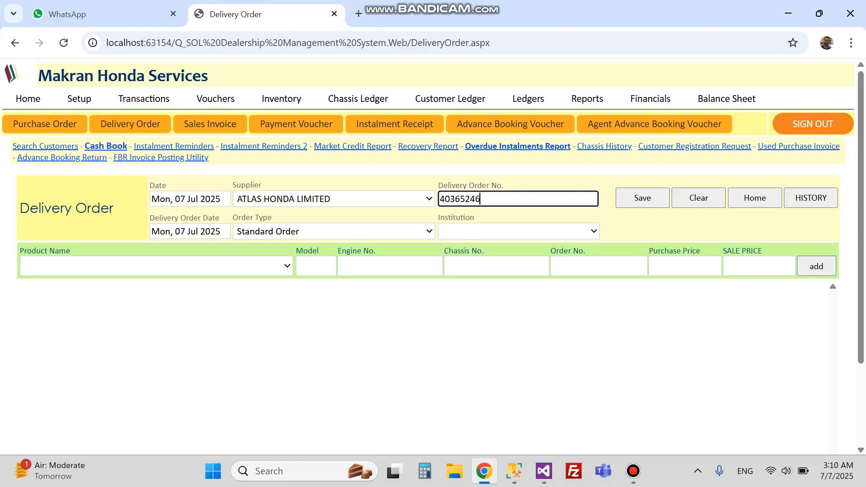
click(333, 231)
click(519, 231)
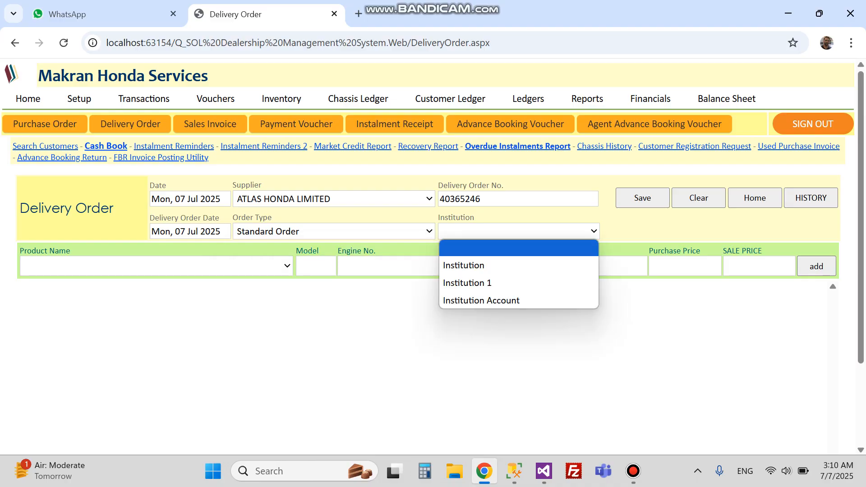
Add a CD 70 RED 2025 unit with its engine, chassis and order numbers, sale price 159,900.
click(156, 267)
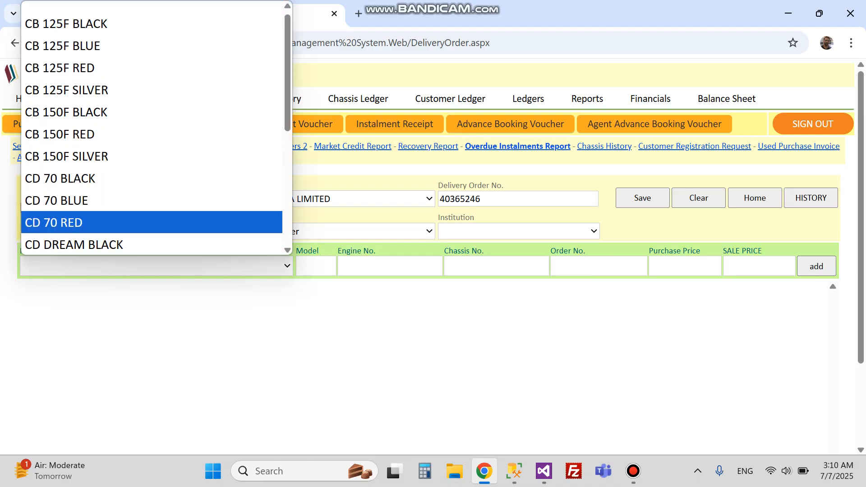
key(Return)
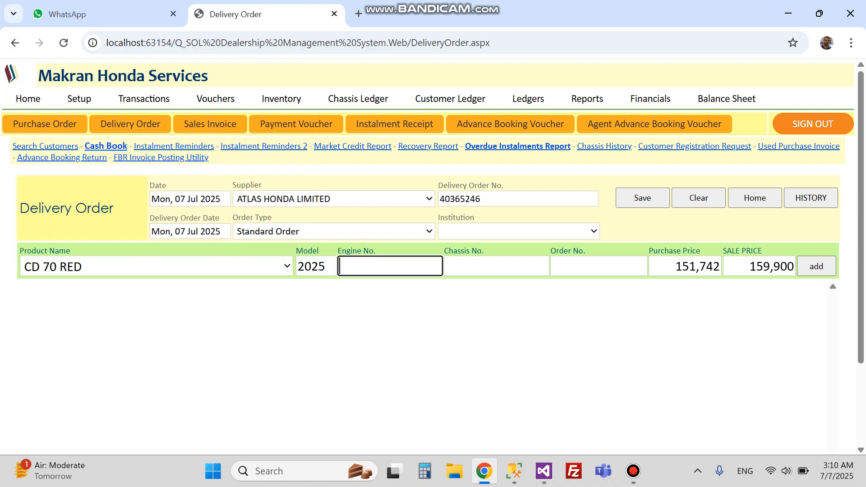
text(5465305502)
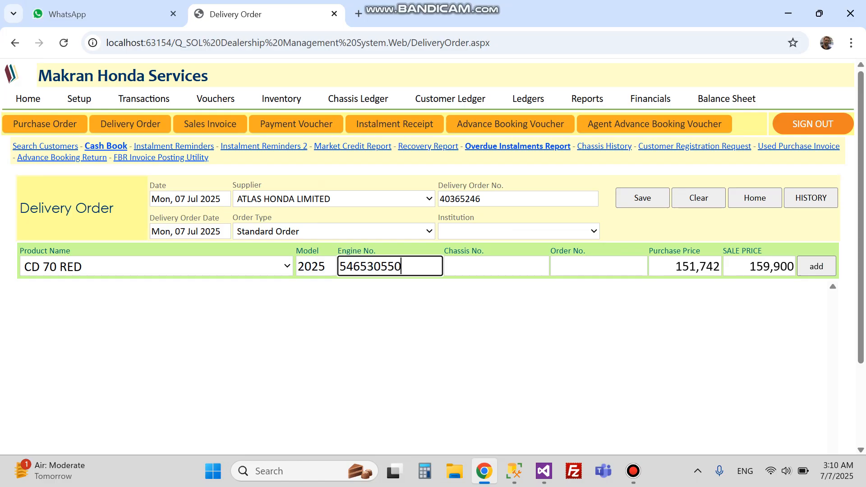
key(Tab)
text(KSK2899799)
key(Tab)
text(6540665)
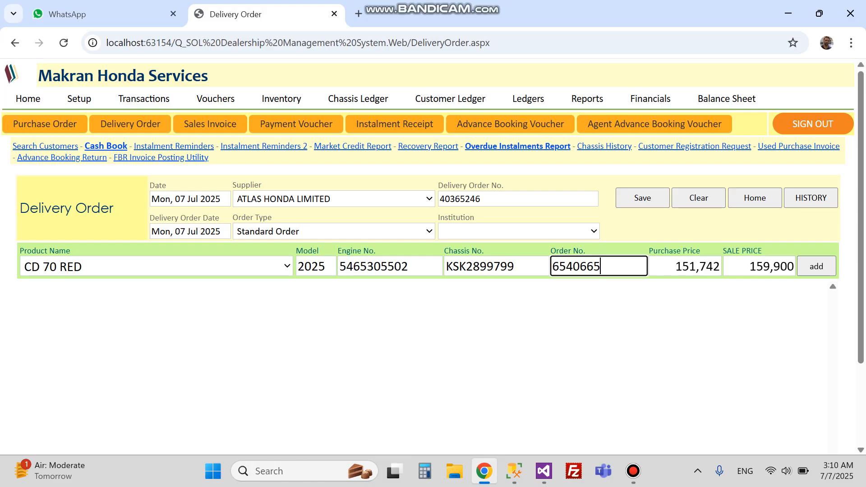
key(Tab)
key(Tab)
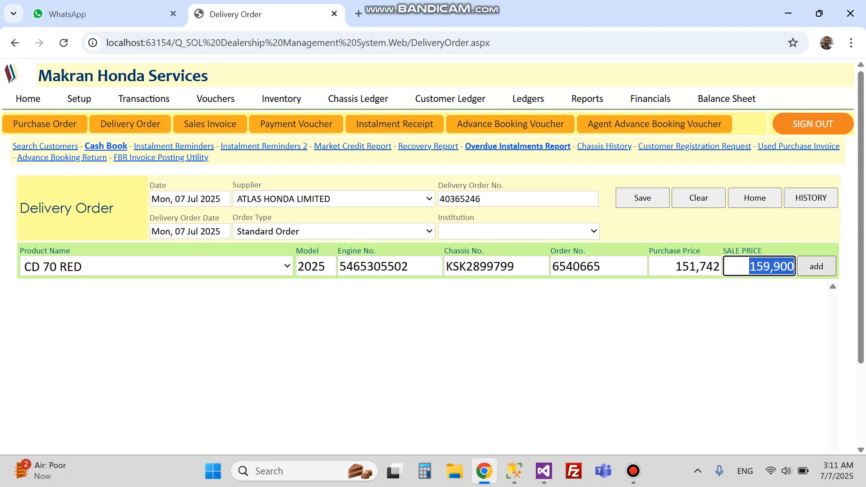
key(Return)
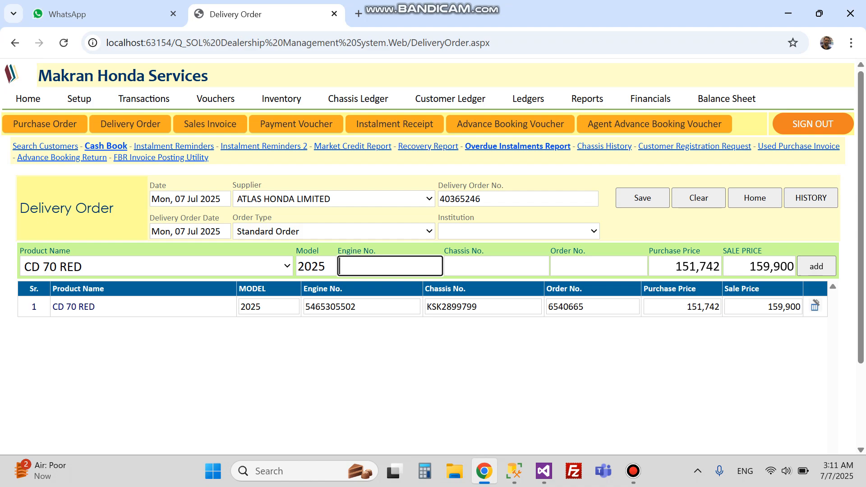
Add a second CD 70 RED unit with its engine and chassis numbers.
click(156, 267)
key(Escape)
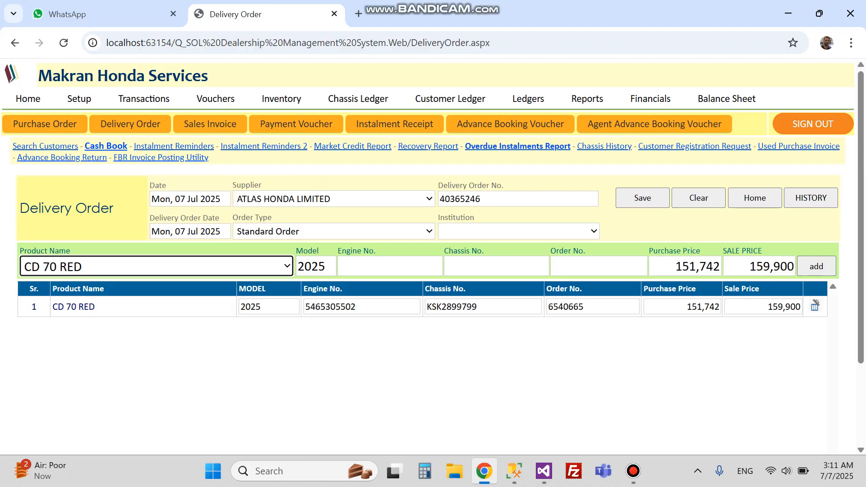
click(325, 266)
key(Tab)
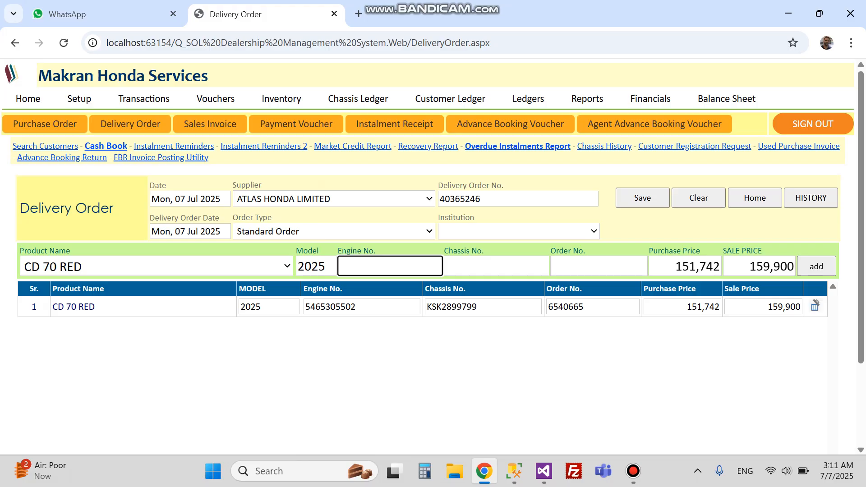
text(6502413652106)
key(BackSpace)
key(BackSpace)
key(BackSpace)
key(BackSpace)
key(Tab)
text(JH28288228)
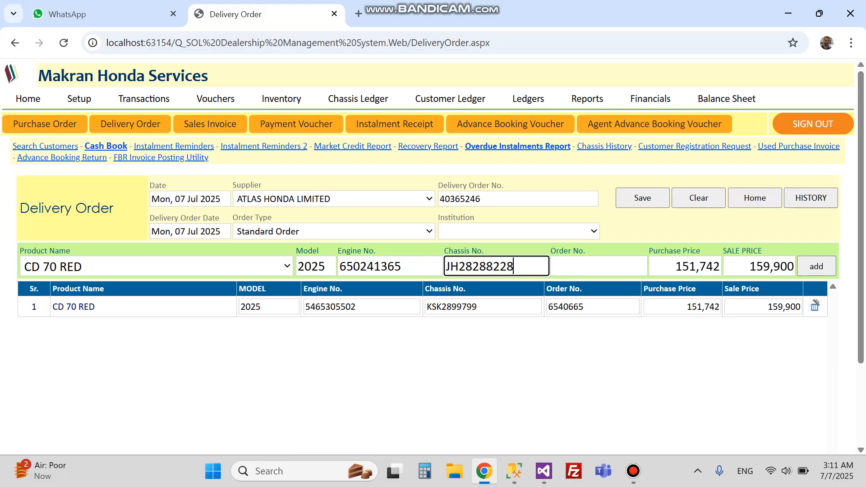
key(Return)
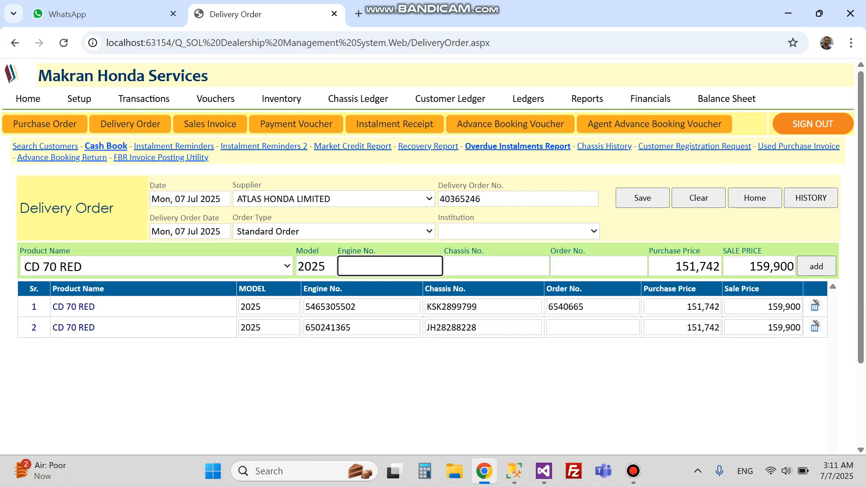
Fill in row 2's missing order number and check engine, chassis and price values in both rows.
click(593, 328)
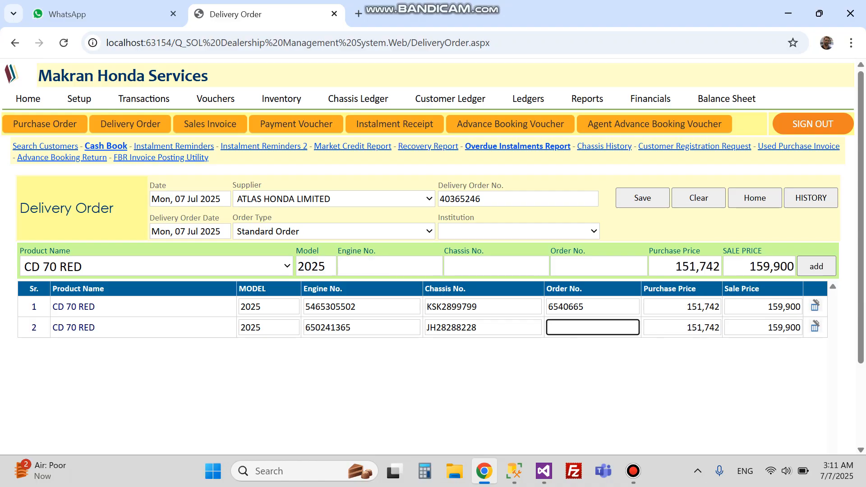
text(36524055)
click(370, 307)
click(275, 307)
click(275, 327)
click(311, 361)
click(370, 327)
click(492, 327)
click(491, 307)
click(672, 307)
click(672, 327)
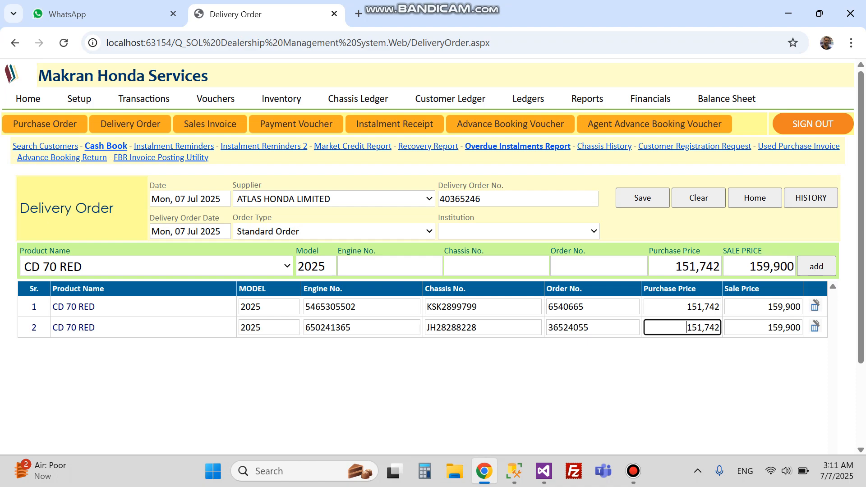
click(751, 307)
click(751, 328)
Add a third CD 70 RED unit with its engine, chassis and order numbers.
click(389, 267)
text(4235604465)
key(Tab)
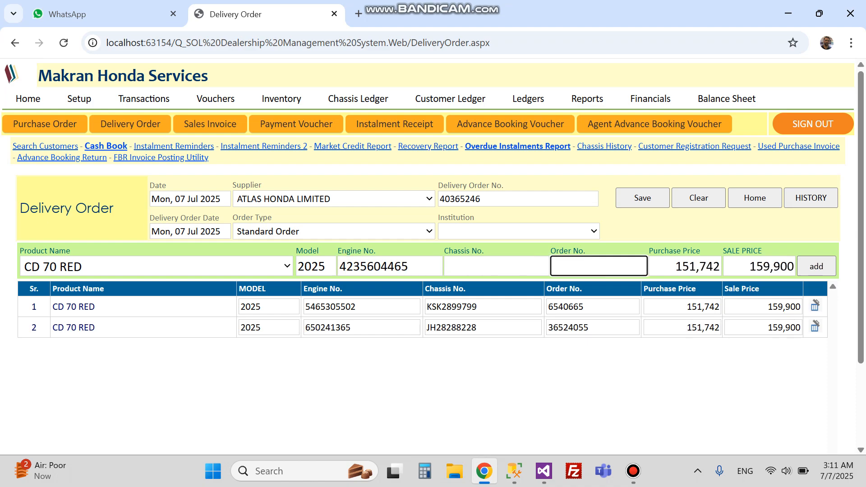
text(JG276288)
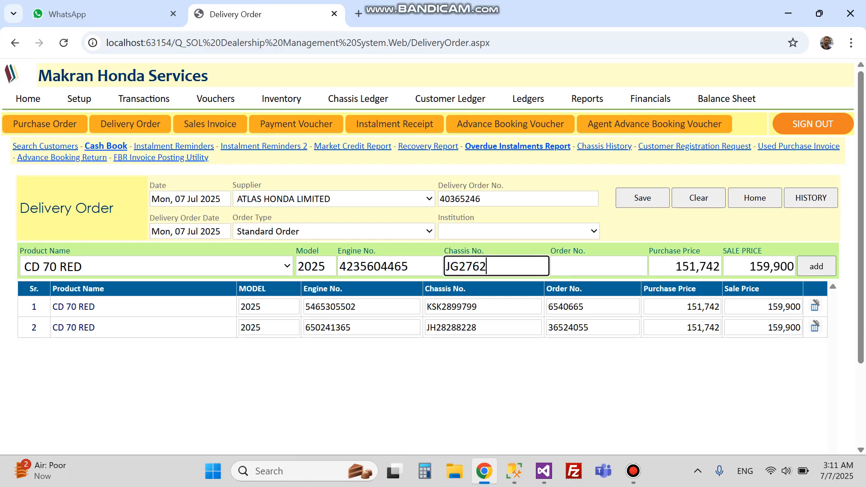
key(Tab)
text(1302316)
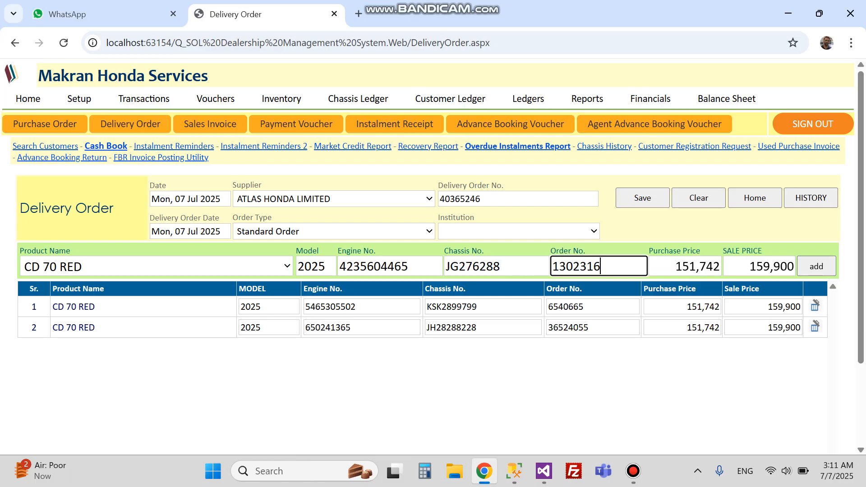
key(Return)
Add a fourth CD 70 RED unit with its engine, chassis and order numbers.
text(21365210436521)
key(BackSpace)
key(BackSpace)
key(BackSpace)
key(Tab)
text(NH2625767)
key(Tab)
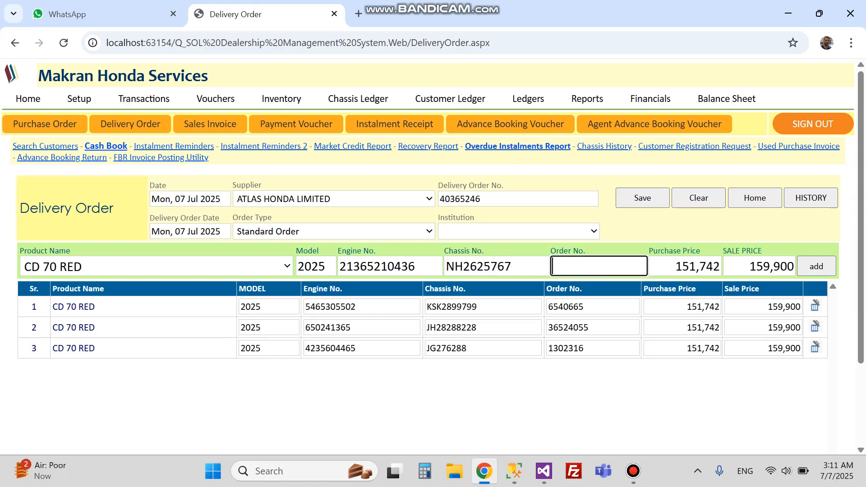
text(6504652)
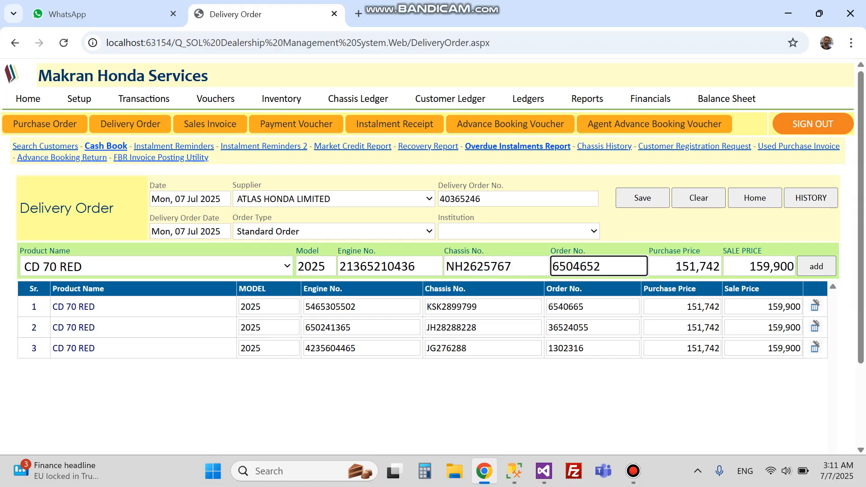
key(Tab)
key(Return)
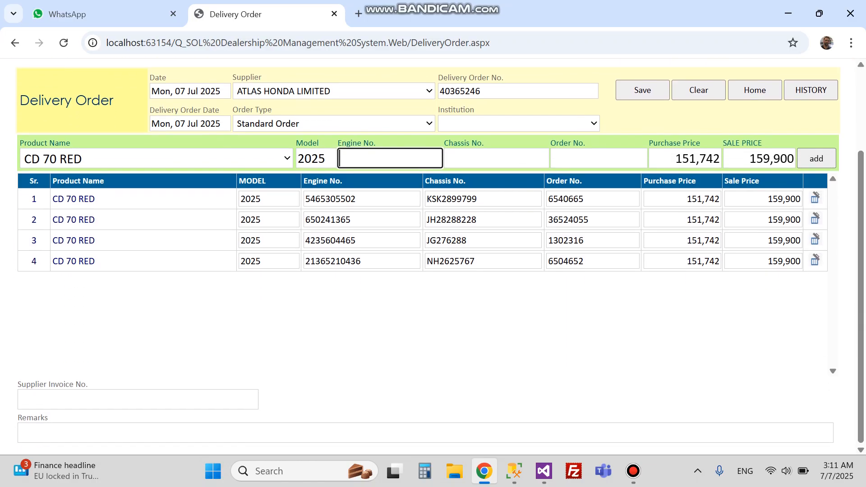
Review the supplier invoice and remarks fields, save delivery order 40365246, and go back home.
click(138, 400)
click(180, 433)
scroll(433, 256, up, 1)
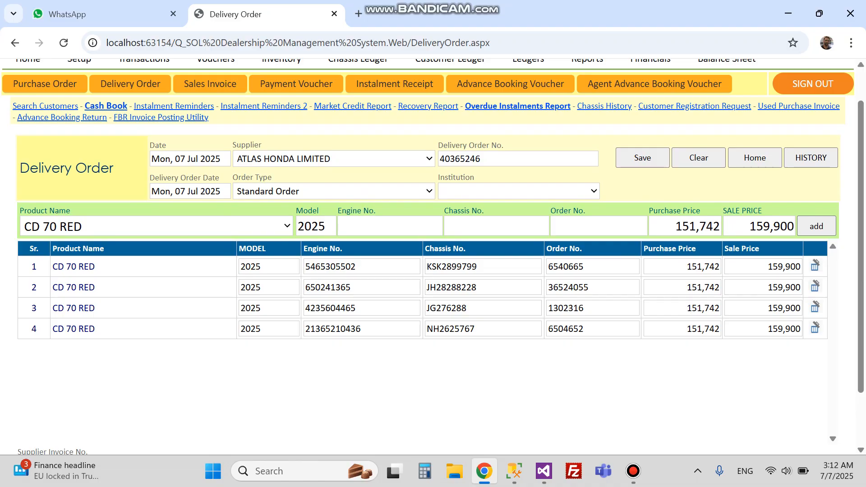
scroll(433, 256, down, 2)
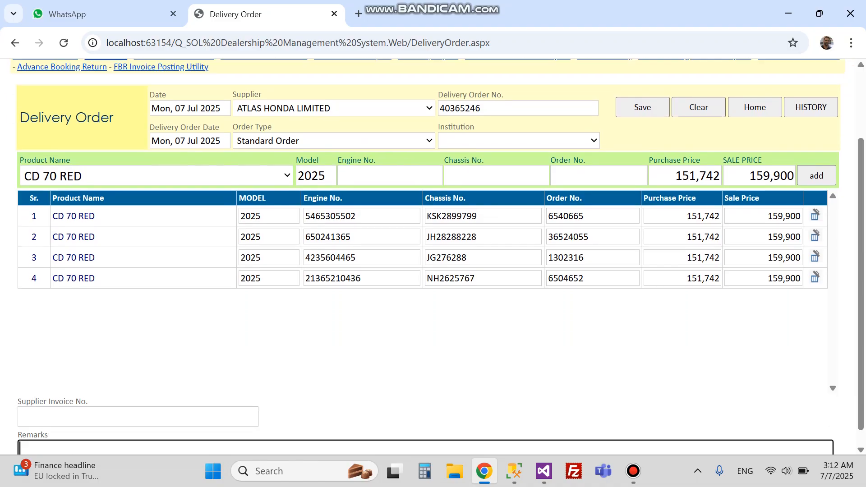
scroll(432, 256, up, 2)
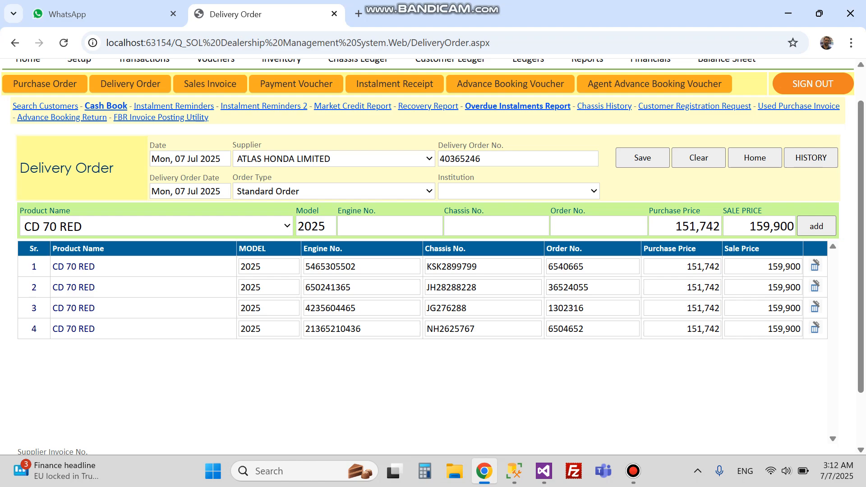
click(642, 158)
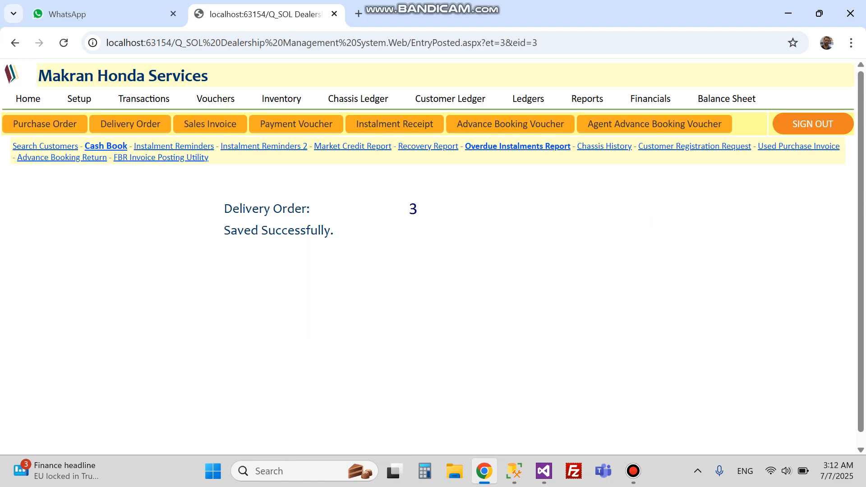
click(28, 99)
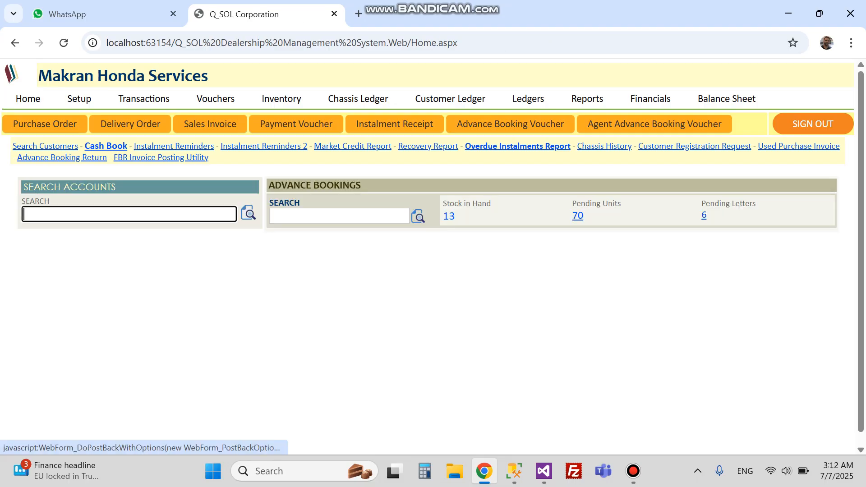
Open the Stock in Hand '13' Stock Report and scroll to the four CD 70 RED units.
click(448, 217)
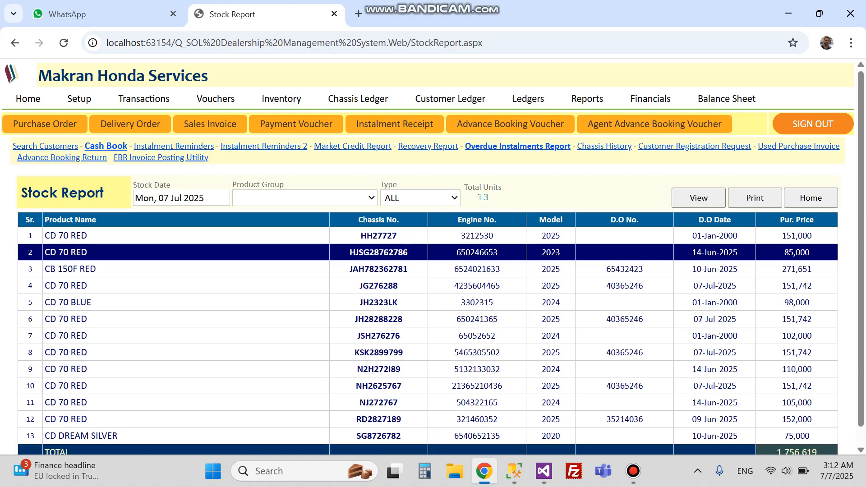
scroll(449, 271, down, 1)
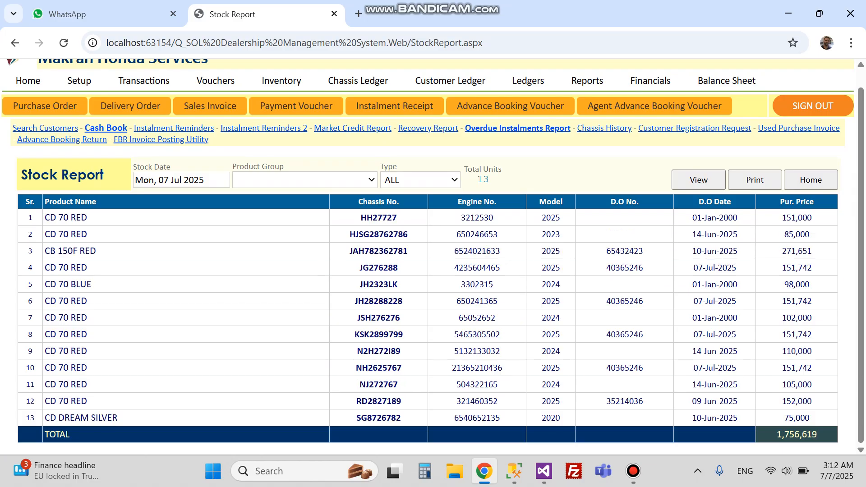
View the ATLAS HONDA LIMITED supplier ledger entries, then go back to the home dashboard.
click(528, 80)
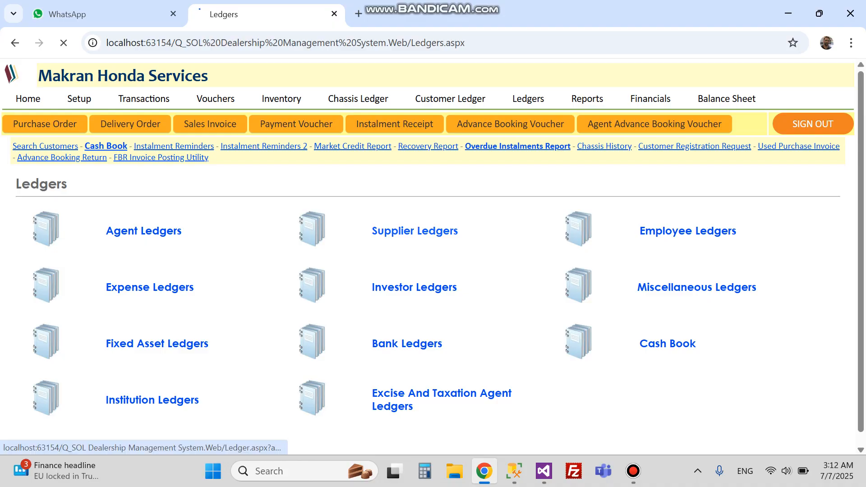
click(391, 231)
click(453, 199)
click(386, 232)
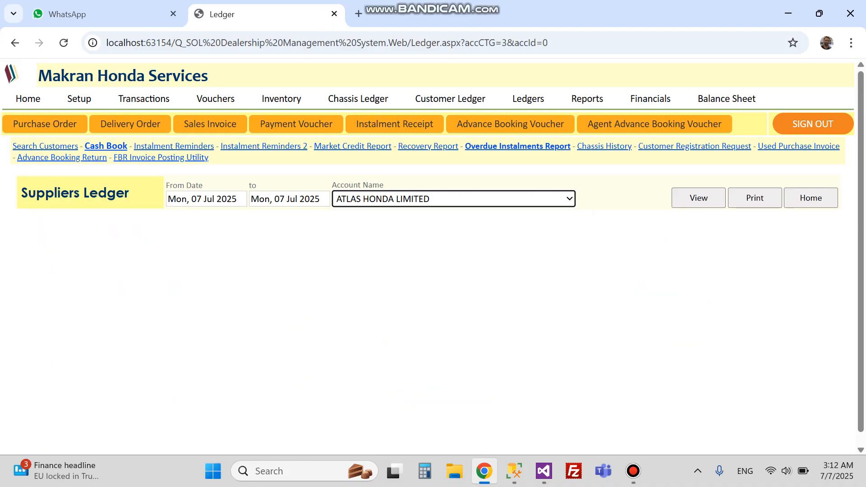
click(698, 197)
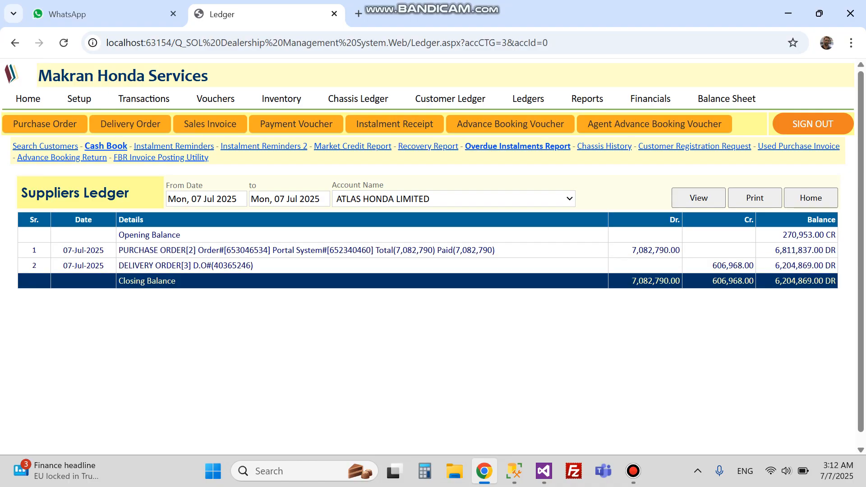
click(28, 99)
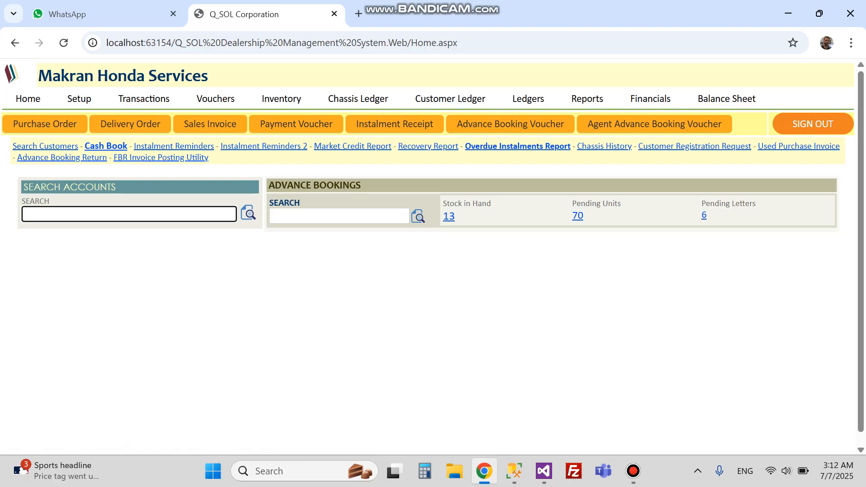
click(282, 99)
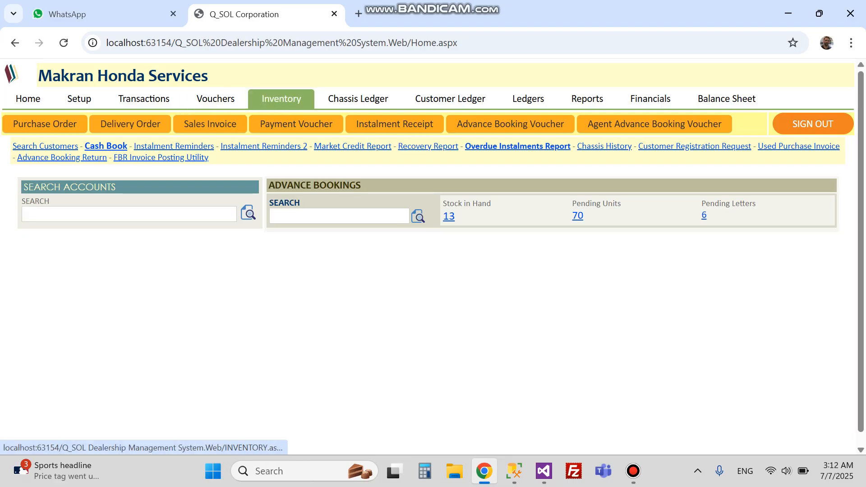
click(445, 267)
scroll(444, 267, down, 2)
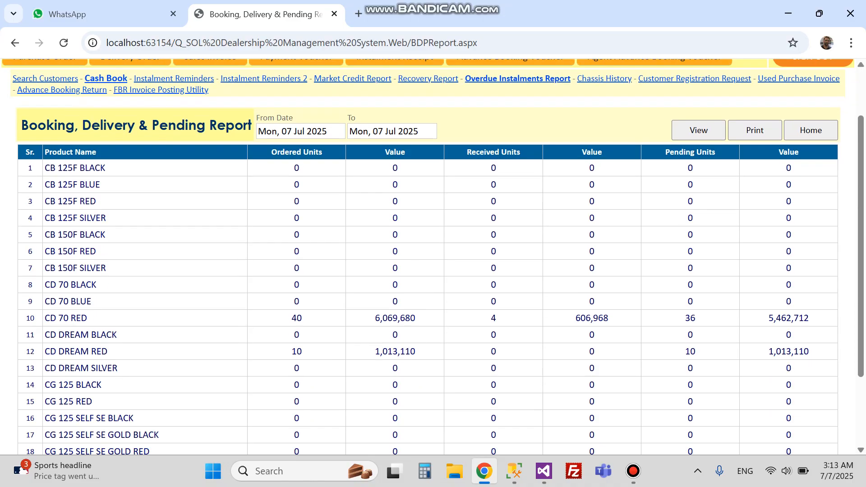
double_click(690, 318)
scroll(433, 252, up, 2)
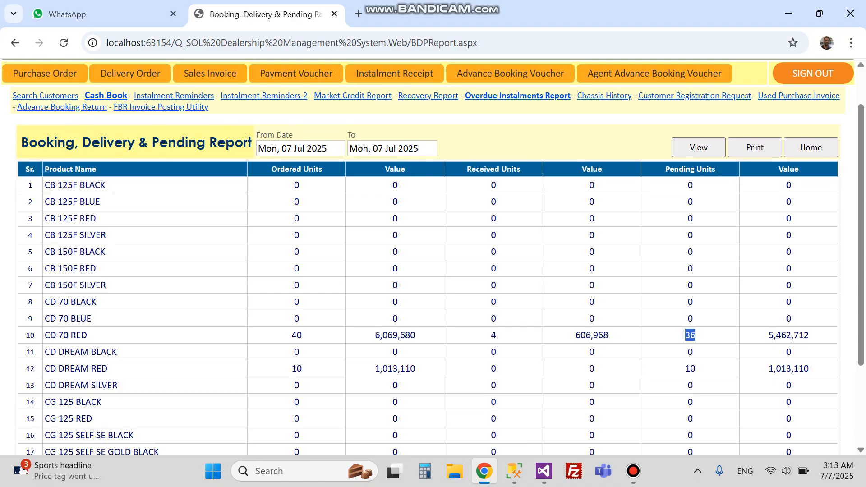
click(28, 98)
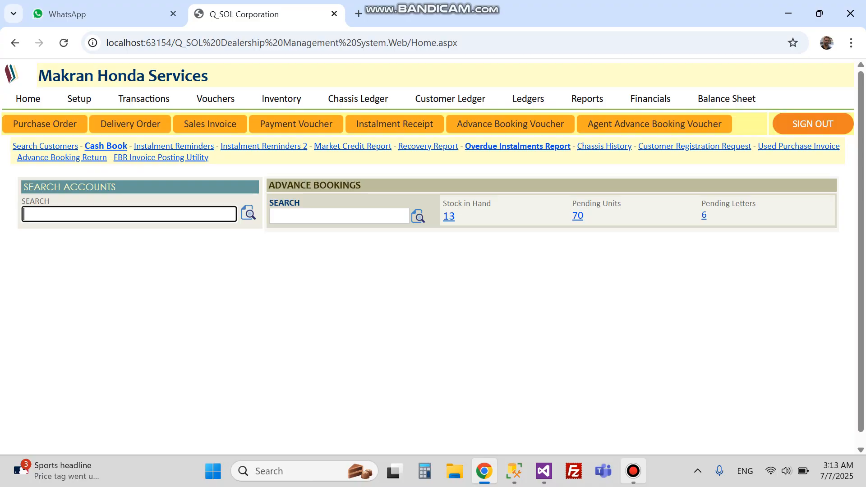
mouse_move(633, 471)
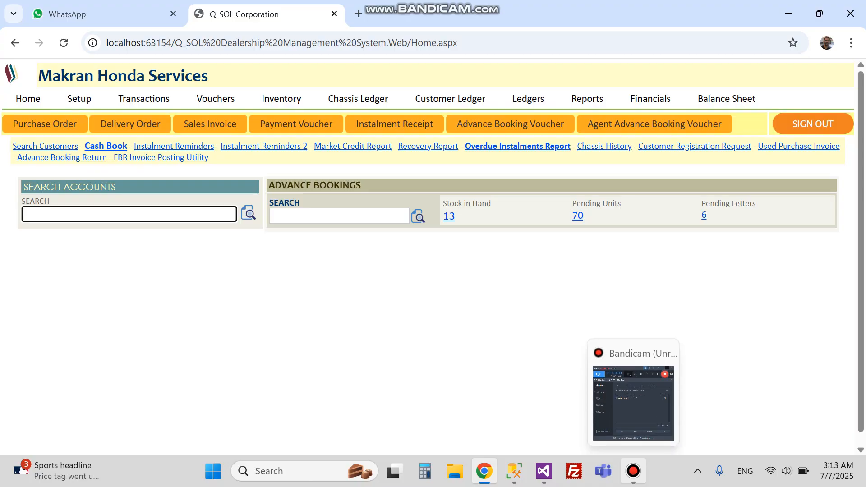